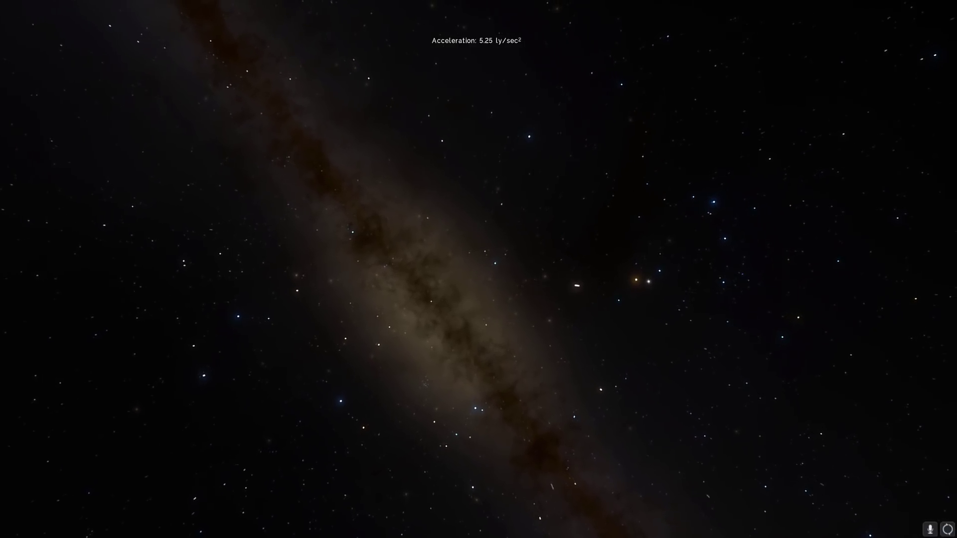
# Increase the flight acceleration and fly through the star field toward the Milky Way's bright central band
pyautogui.scroll(2, 478, 269)
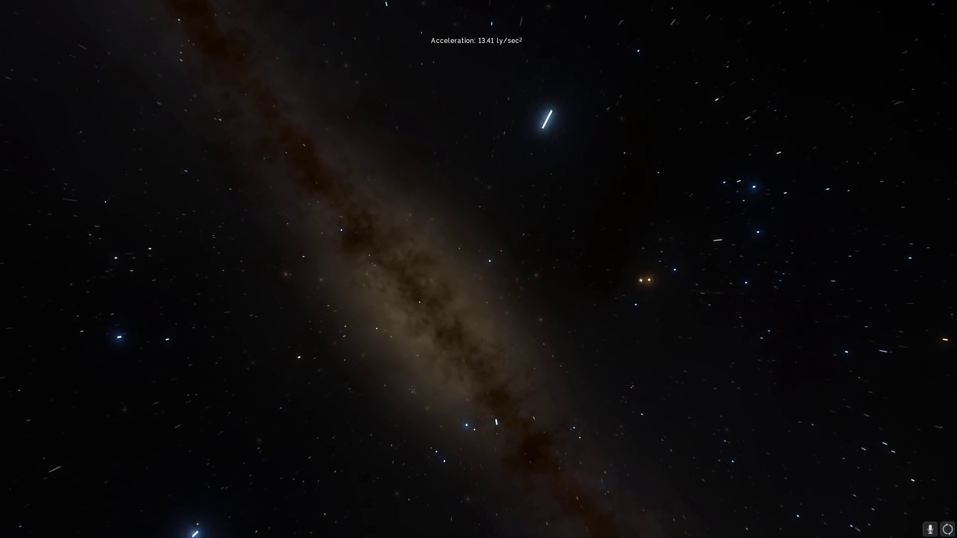
pyautogui.scroll(2, 479, 269)
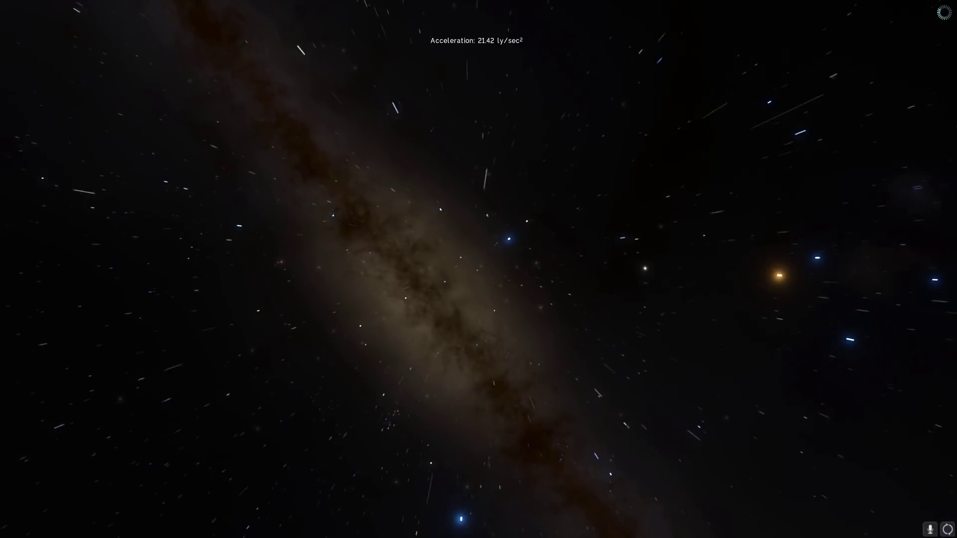
pyautogui.scroll(3, 478, 269)
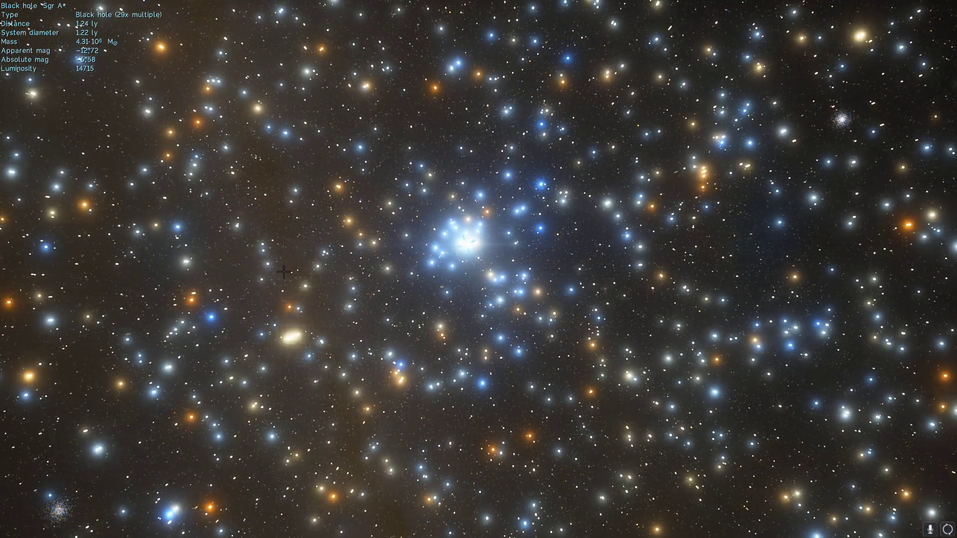
# Bring up the star browser and search for systems around Sgr A* within a 50 light-year radius
pyautogui.hotkey('shift', 'F3')
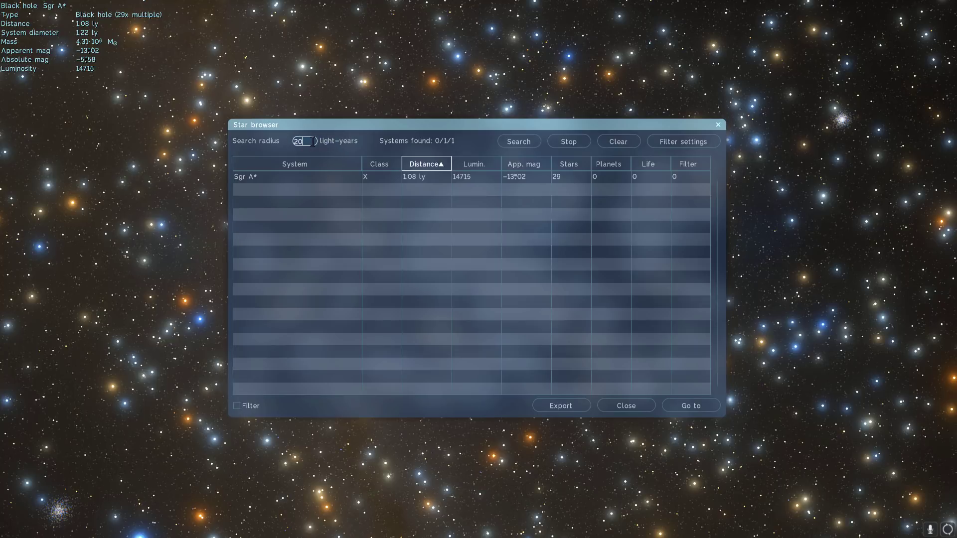
pyautogui.press('BackSpace')
pyautogui.write('5')
pyautogui.click(521, 144)
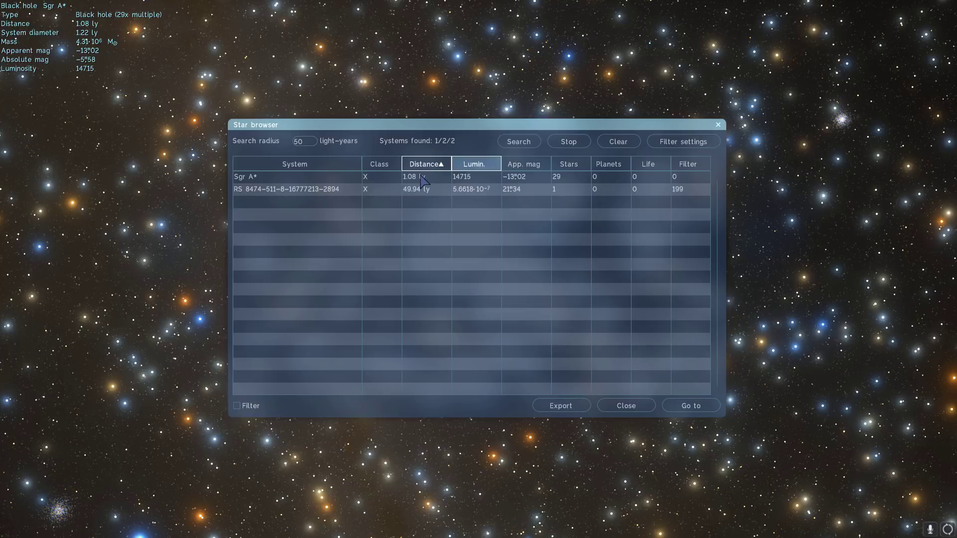
pyautogui.click(308, 194)
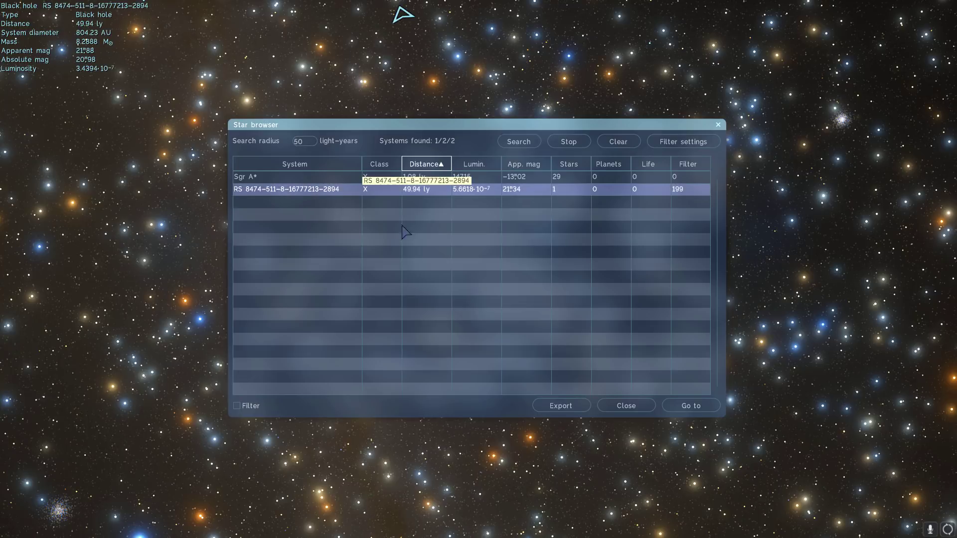
pyautogui.click(688, 406)
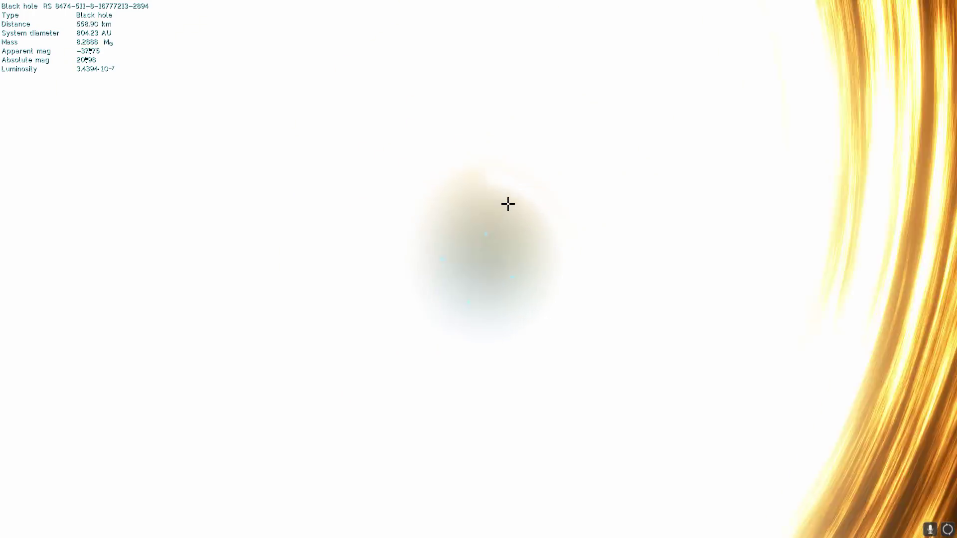
pyautogui.scroll(3, 508, 211)
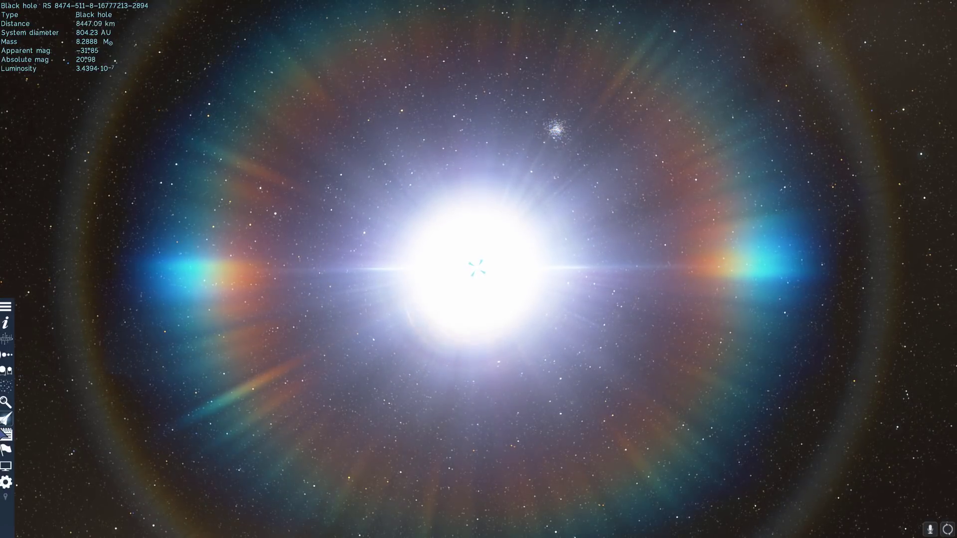
# Find Sgr A* by name, travel back to it, and pull away to view the surrounding star cluster
pyautogui.click(6, 402)
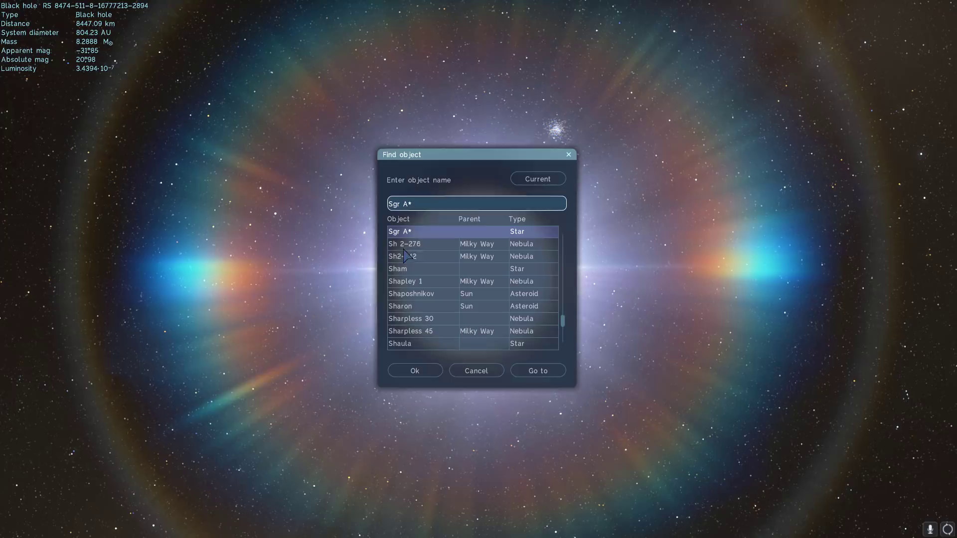
pyautogui.click(536, 373)
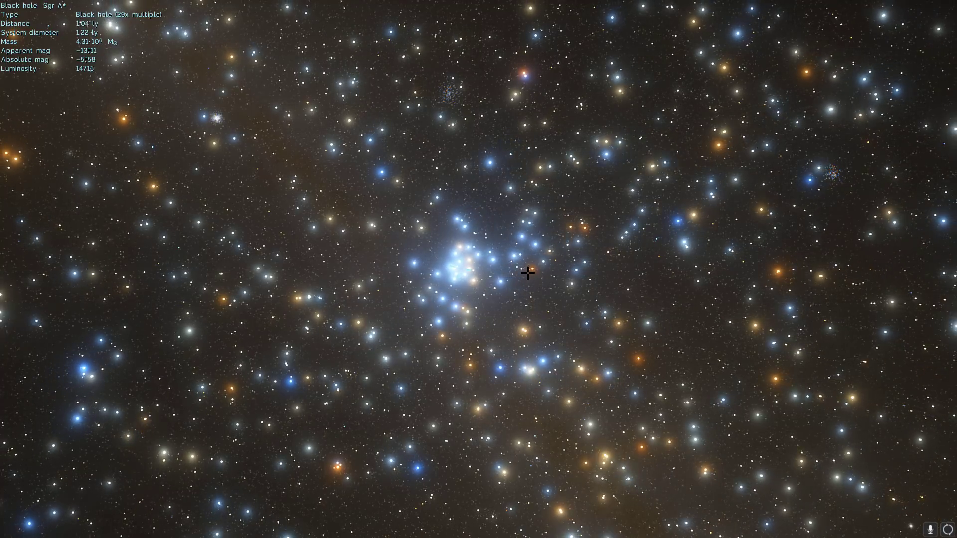
pyautogui.moveTo(83, 119); pyautogui.dragTo(83, 145)
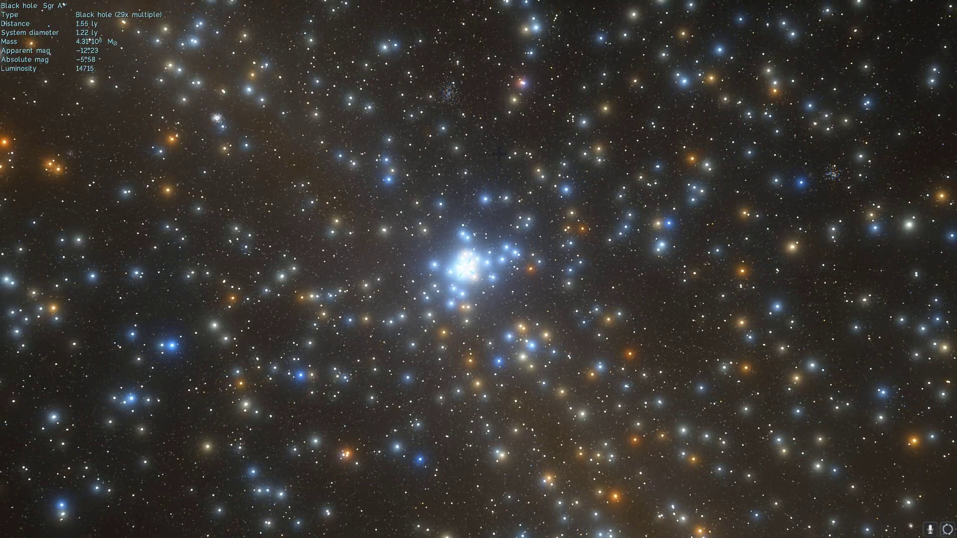
pyautogui.scroll(-5, 351, 122)
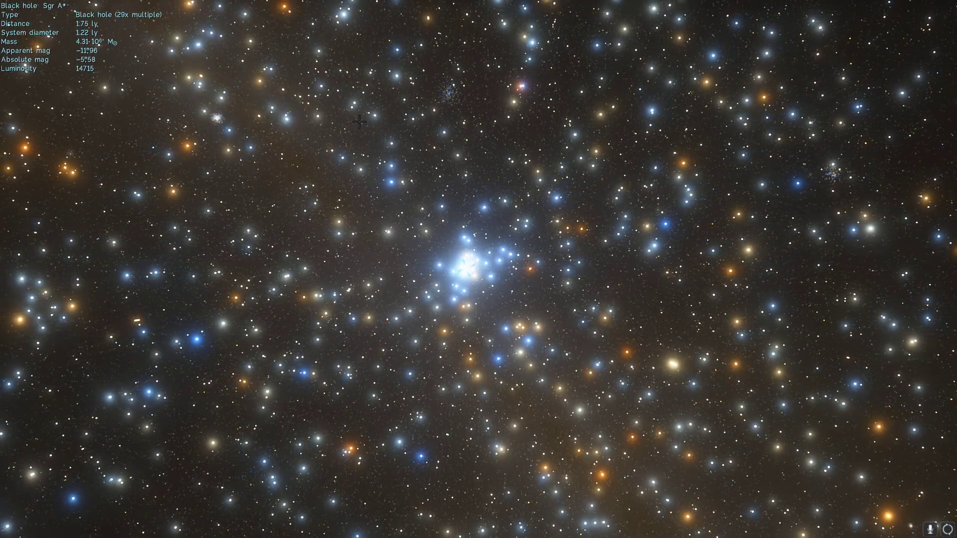
pyautogui.scroll(-5, 481, 305)
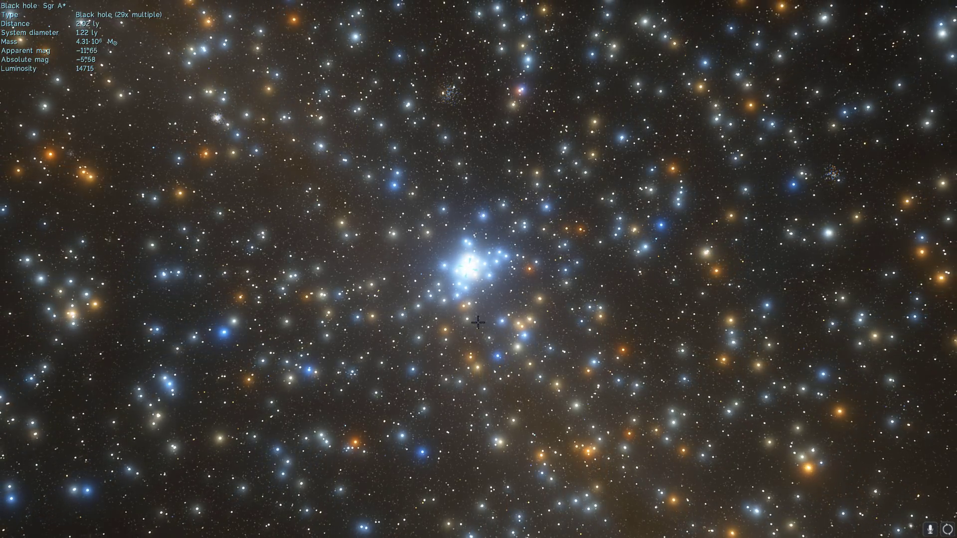
pyautogui.scroll(-5, 477, 323)
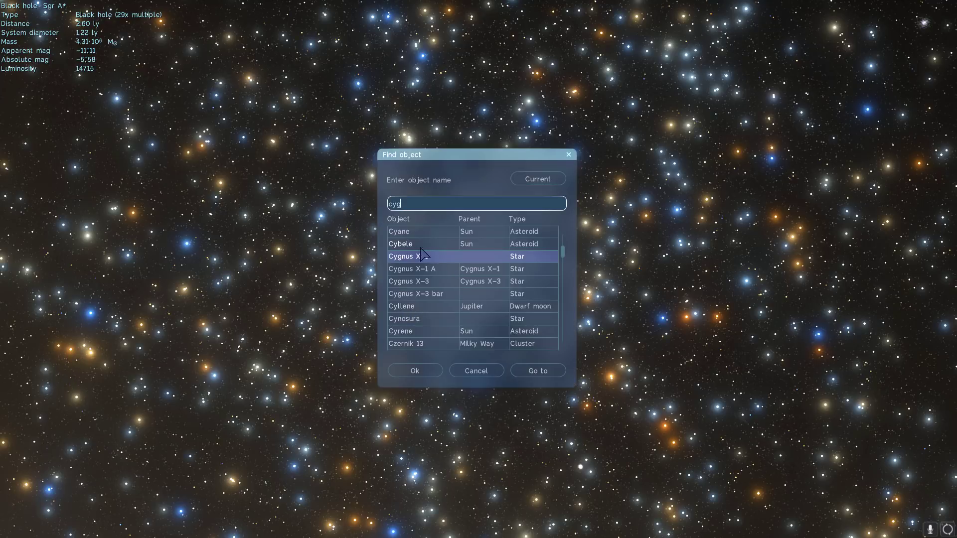
# Find and travel to Cygnus X-1, and use the solar system browser to fly to its black hole, Cygnus X-1 A
pyautogui.click(407, 256)
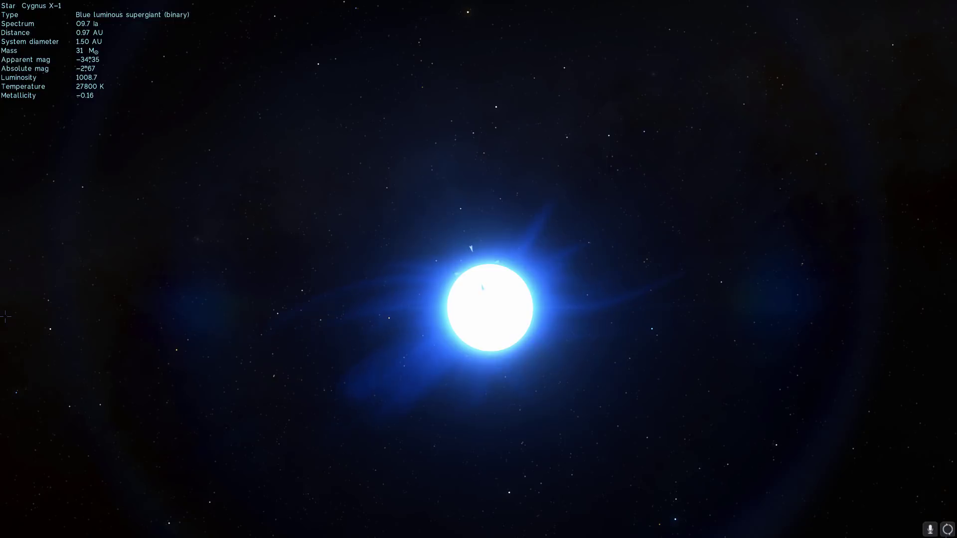
pyautogui.click(7, 355)
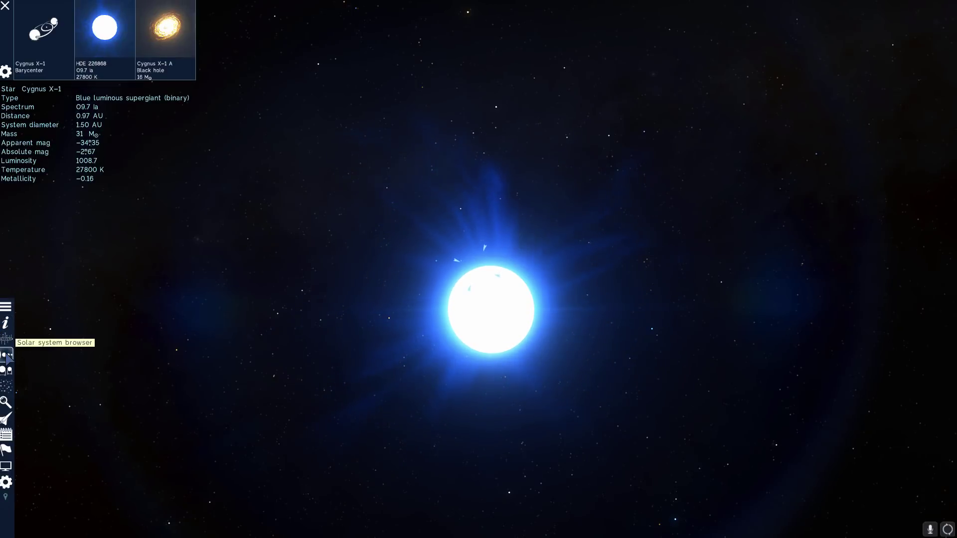
pyautogui.click(174, 33)
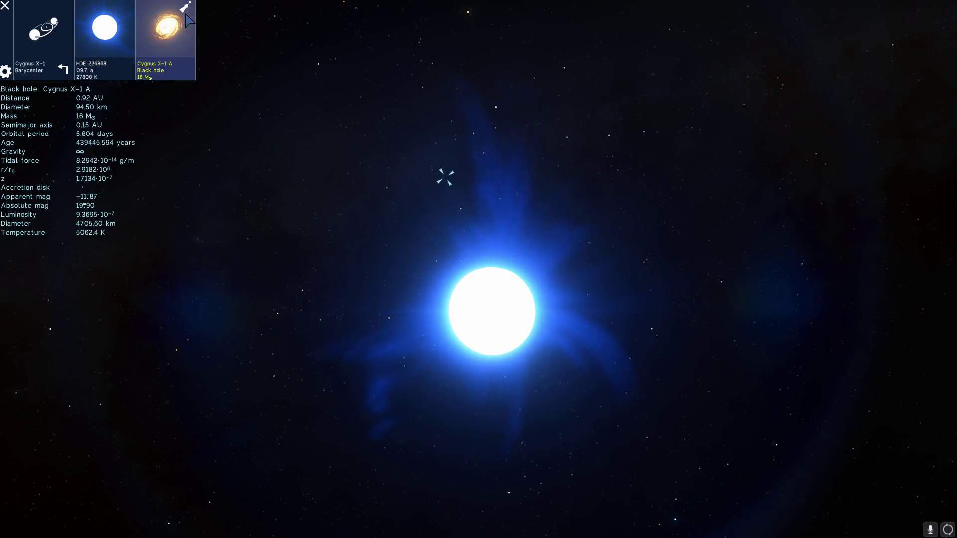
pyautogui.click(185, 8)
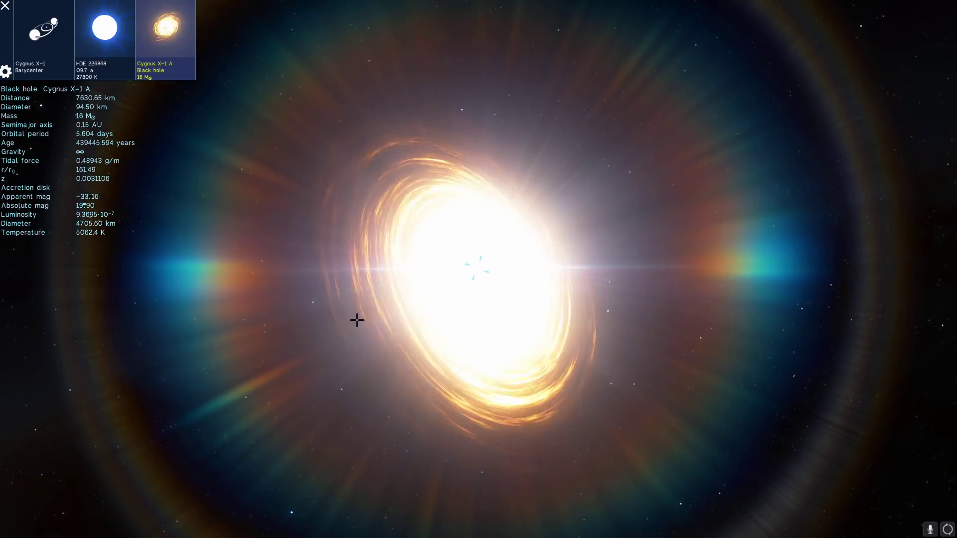
# Fly in through the accretion disk to view the Cygnus X-1 A black hole at close range
pyautogui.press('w')
pyautogui.scroll(3, 565, 258)
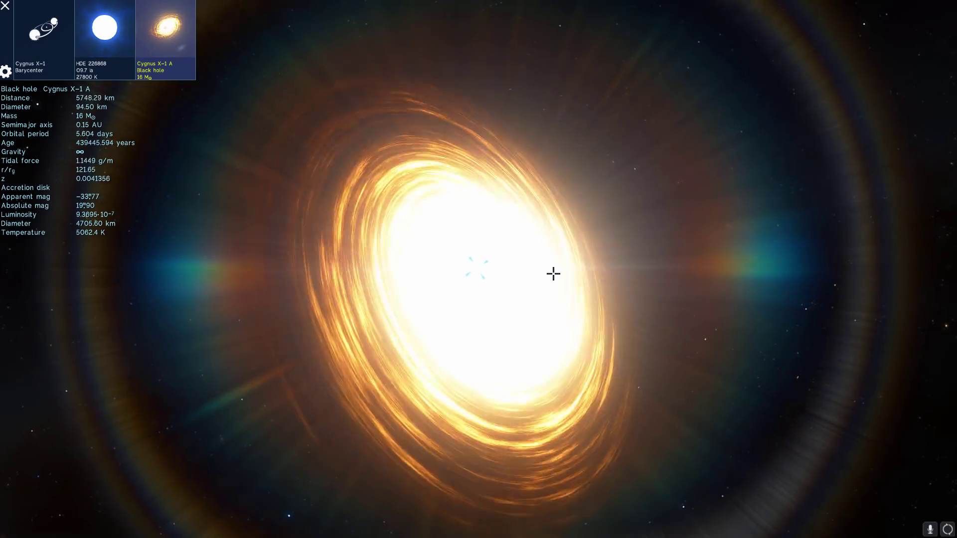
pyautogui.scroll(3, 557, 279)
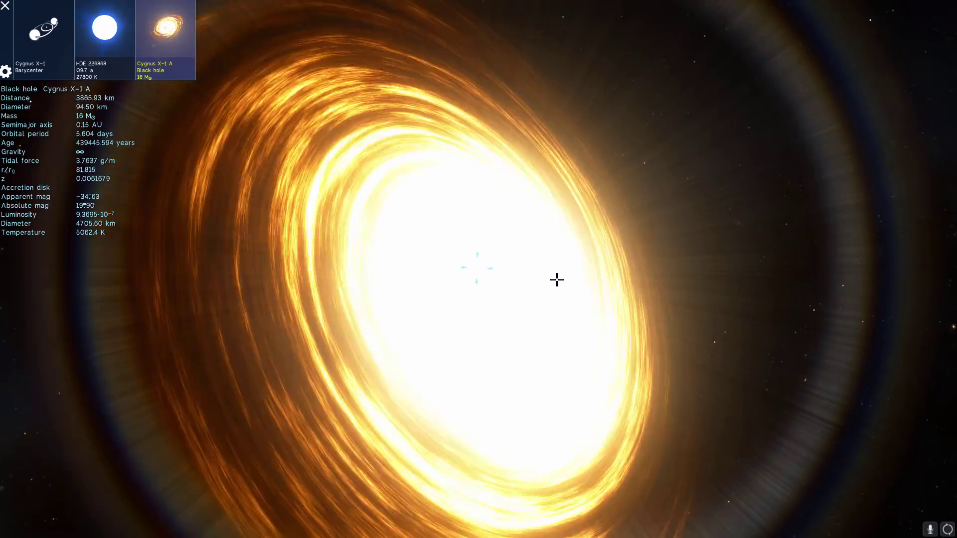
pyautogui.press('w')
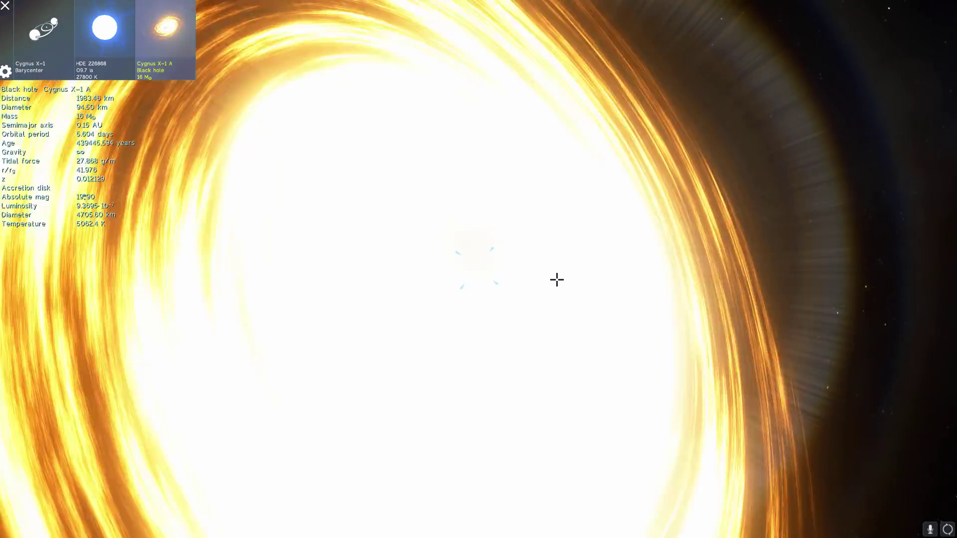
pyautogui.scroll(2, 557, 280)
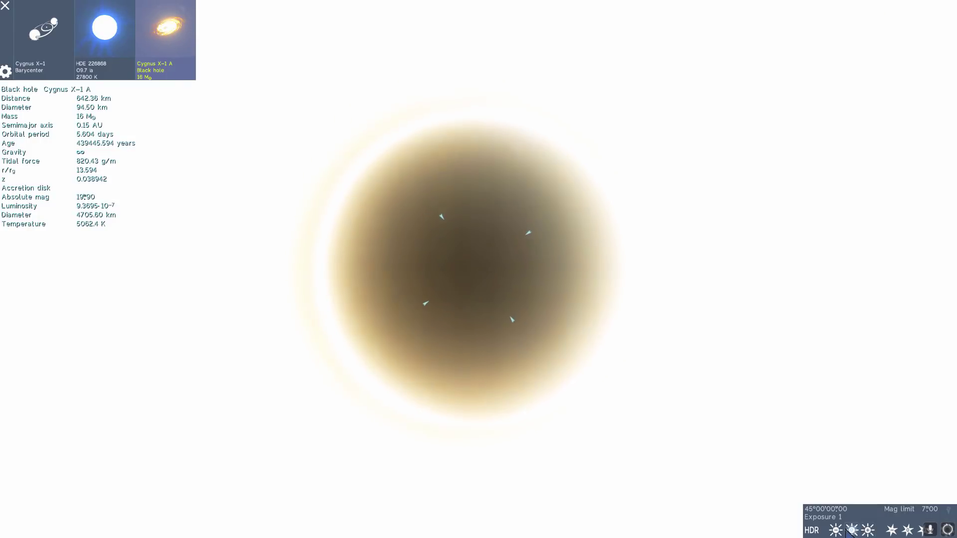
# Lower the exposure compensation to 0.2973 to dim the glare around the black hole
pyautogui.click(837, 530)
pyautogui.click(836, 531)
pyautogui.click(836, 530)
pyautogui.click(836, 530)
pyautogui.click(837, 530)
pyautogui.click(836, 530)
pyautogui.click(836, 531)
# Back away until the whole accretion disk is in view and slow the simulation's time scale to 0.03x
pyautogui.press('s')
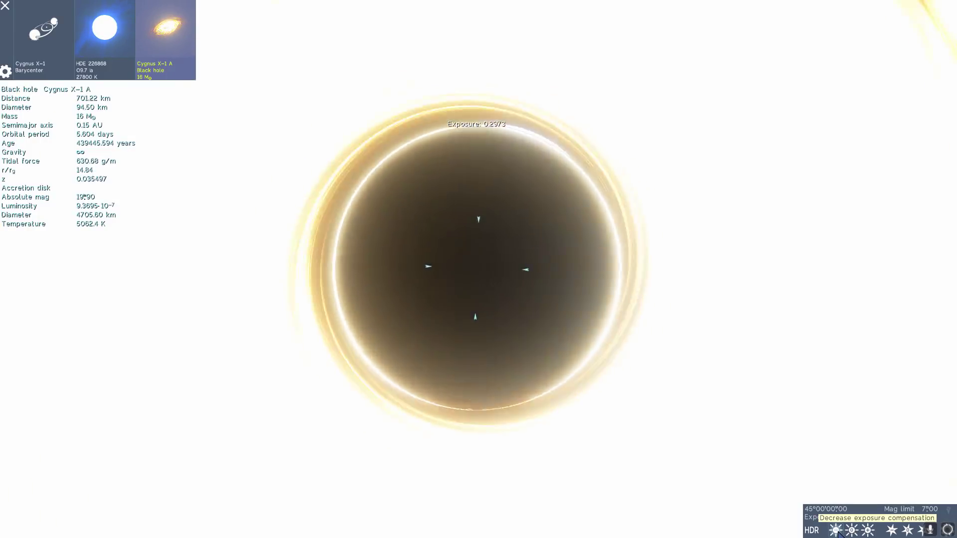
pyautogui.scroll(-5, 658, 322)
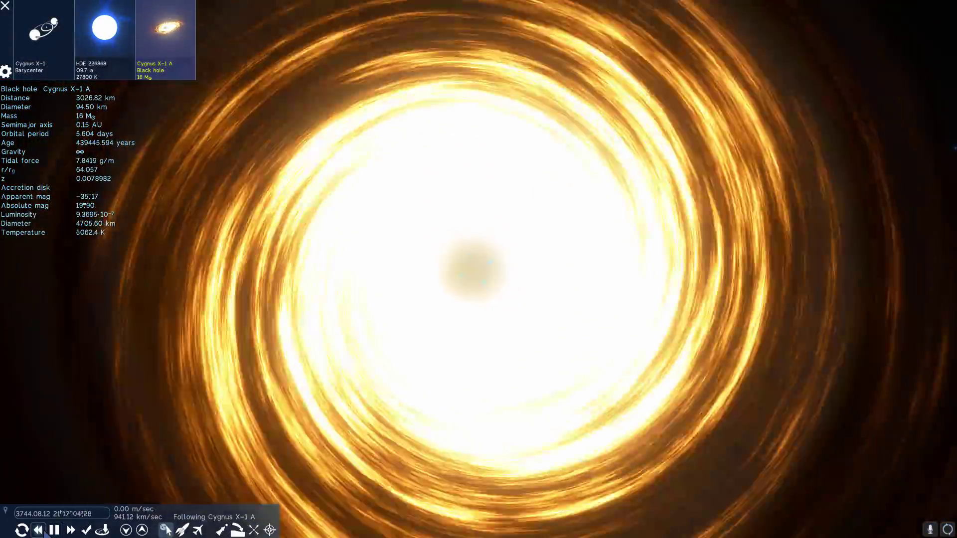
pyautogui.click(38, 530)
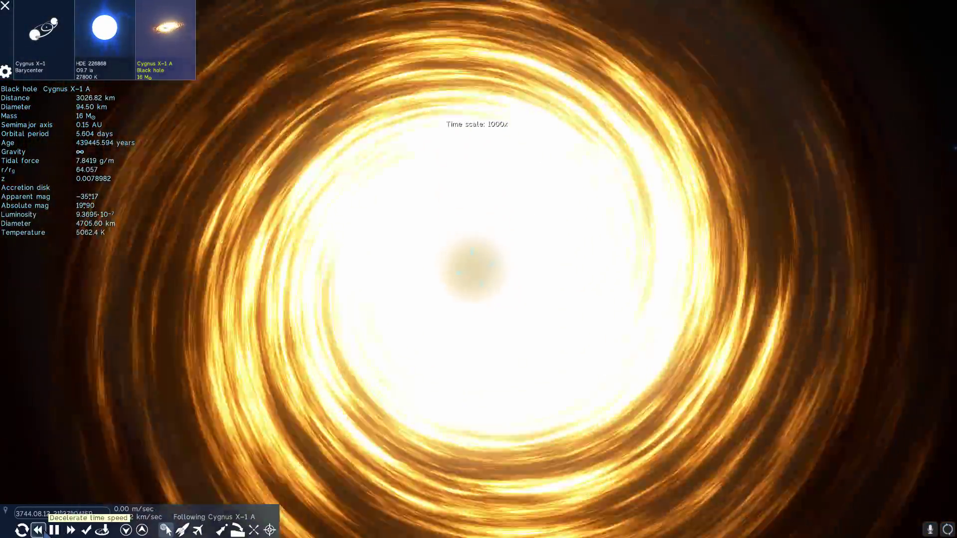
pyautogui.click(38, 530)
pyautogui.click(39, 531)
pyautogui.click(39, 530)
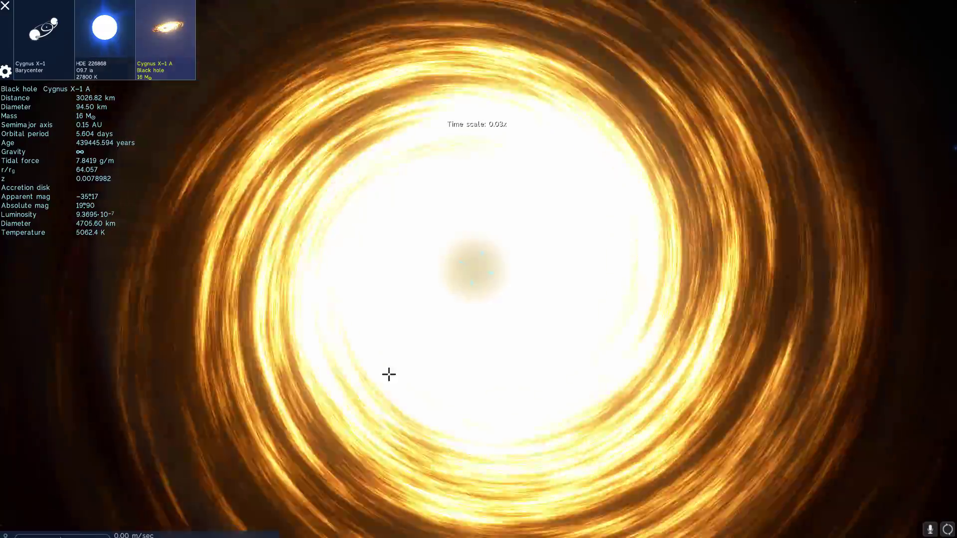
# Orbit around the accretion disk to view it from a steep side angle
pyautogui.moveTo(548, 379); pyautogui.dragTo(431, 342, button='right')
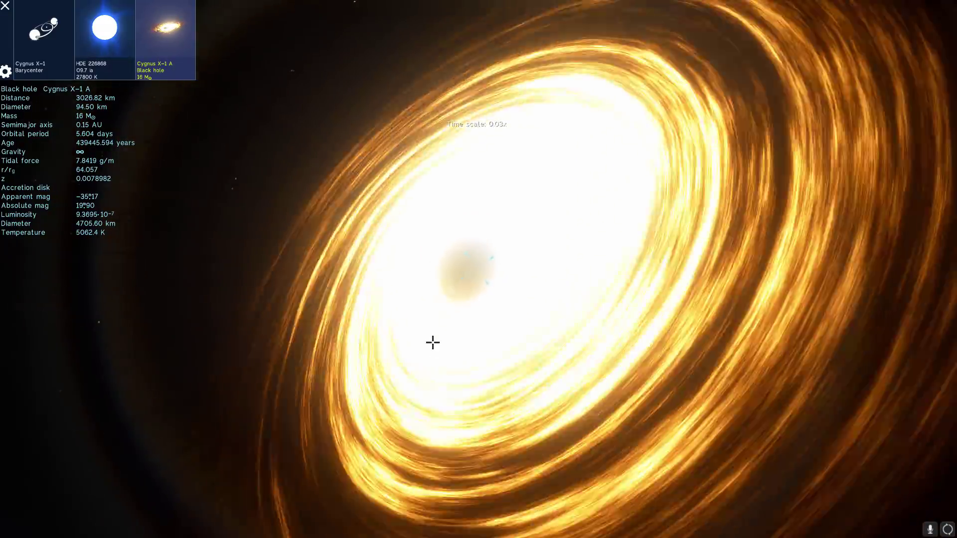
pyautogui.scroll(-3, 375, 332)
pyautogui.moveTo(375, 332); pyautogui.dragTo(323, 242, button='right')
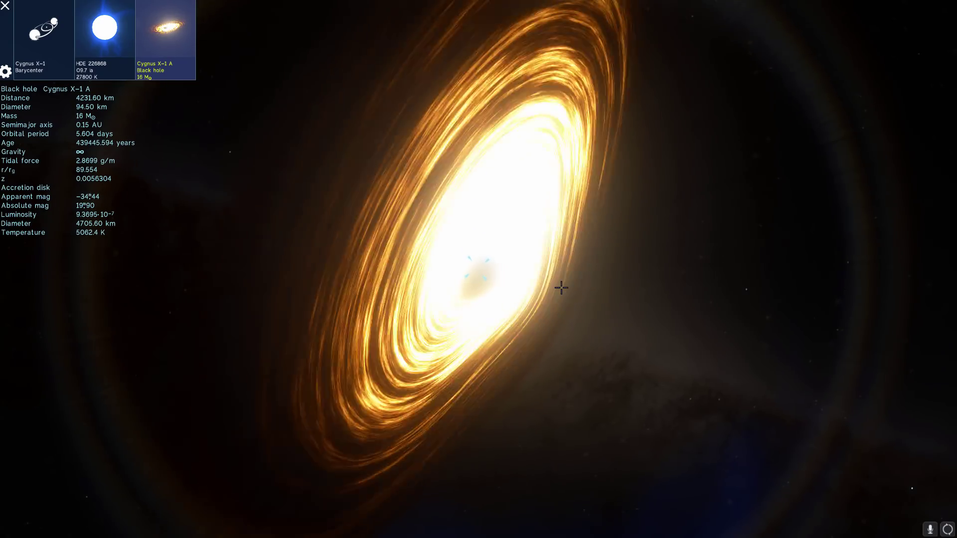
# Retreat from Cygnus X-1 A at increasing velocity until its blue supergiant companion is in view
pyautogui.press('s')
pyautogui.scroll(-1, 566, 258)
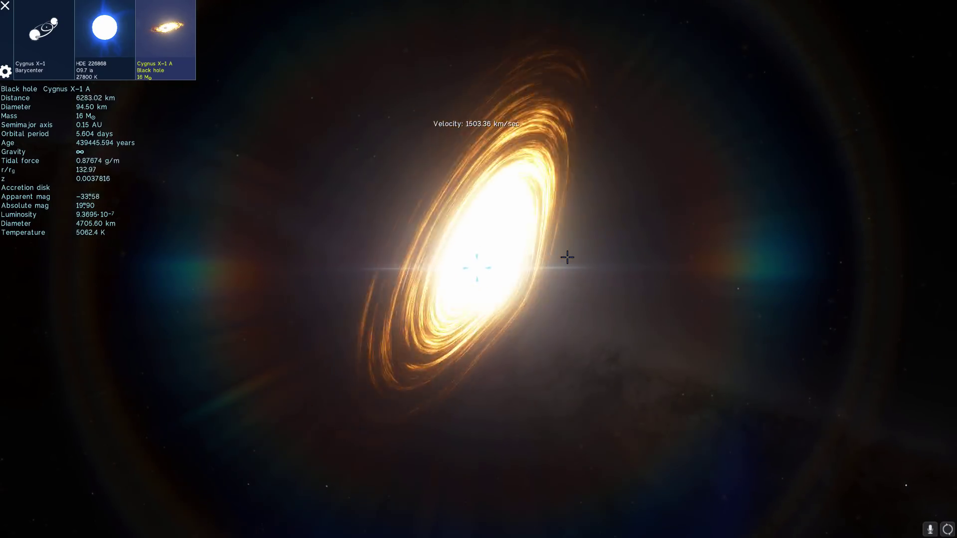
pyautogui.scroll(-5, 567, 257)
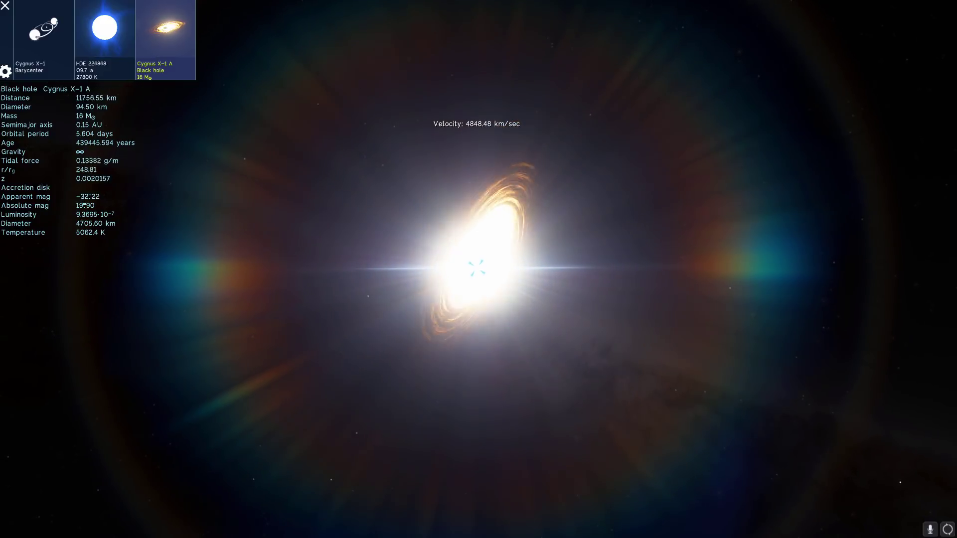
pyautogui.scroll(-3, 477, 269)
pyautogui.scroll(-5, 553, 271)
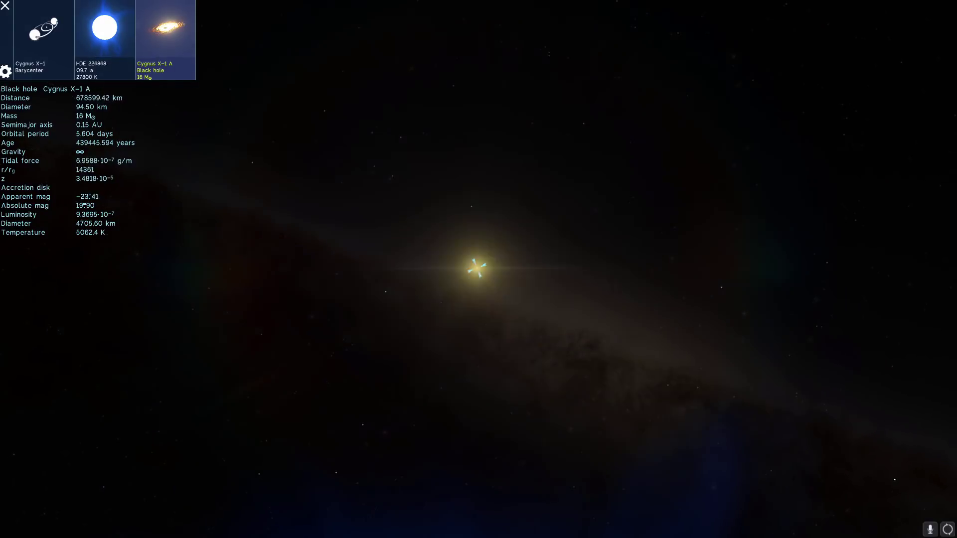
pyautogui.scroll(-3, 521, 268)
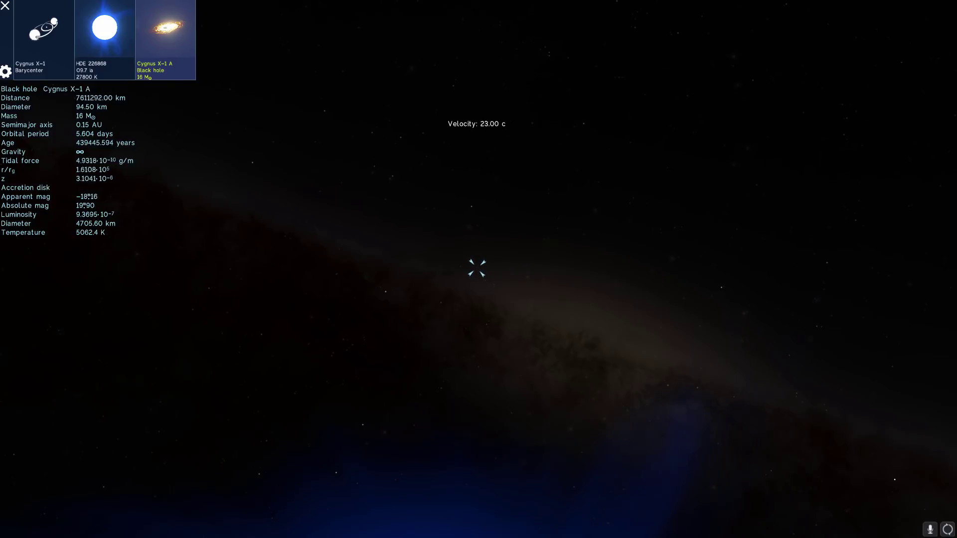
pyautogui.scroll(3, 563, 376)
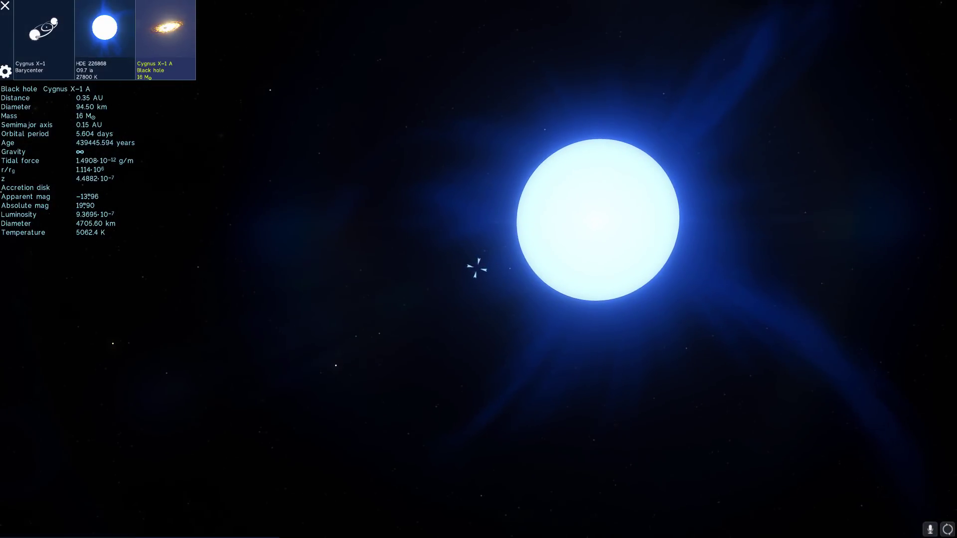
# Accelerate the simulation's time speed to watch the companion star and the black hole orbit
pyautogui.moveTo(166, 531)
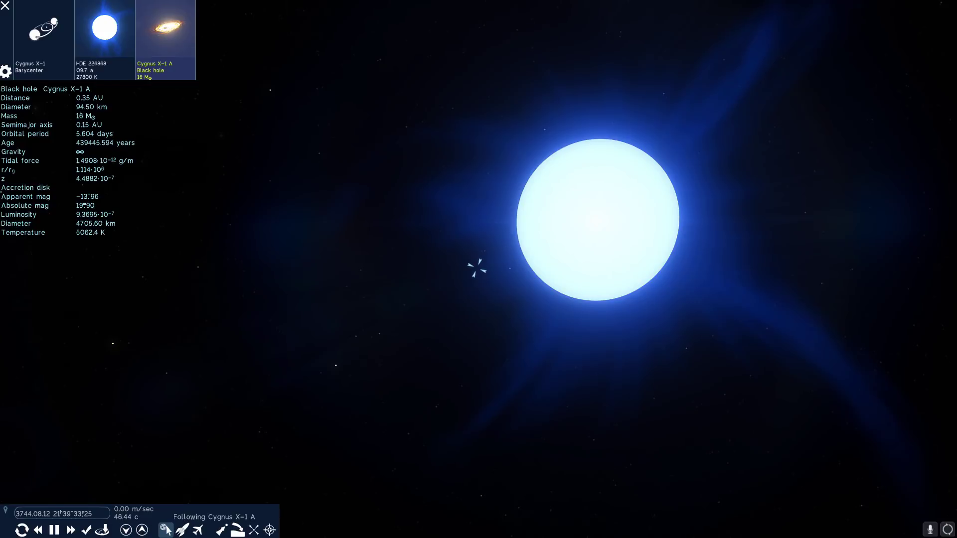
pyautogui.click(71, 531)
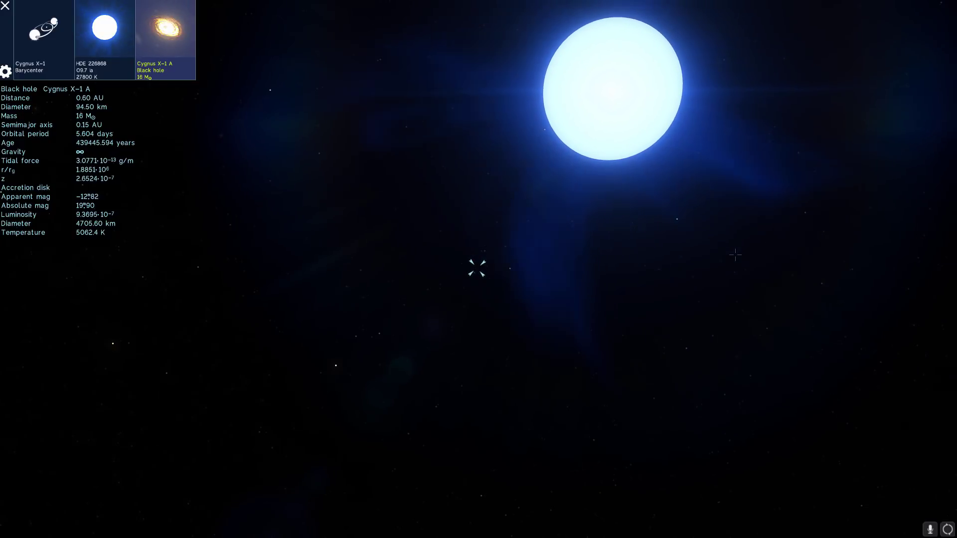
# Shift the view around Cygnus X-1 A to bring its blue supergiant companion nearer the centre of the scene
pyautogui.moveTo(477, 268); pyautogui.dragTo(431, 360)
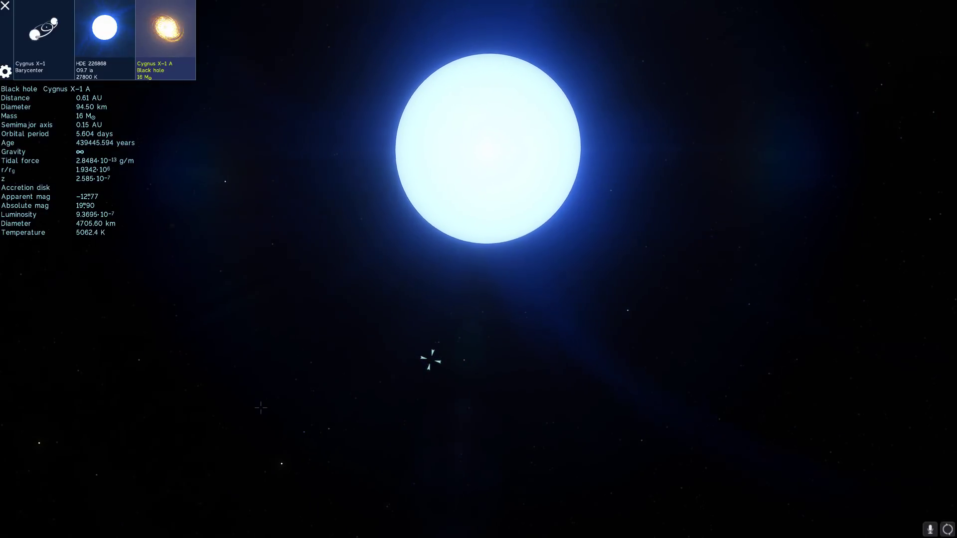
pyautogui.moveTo(166, 530)
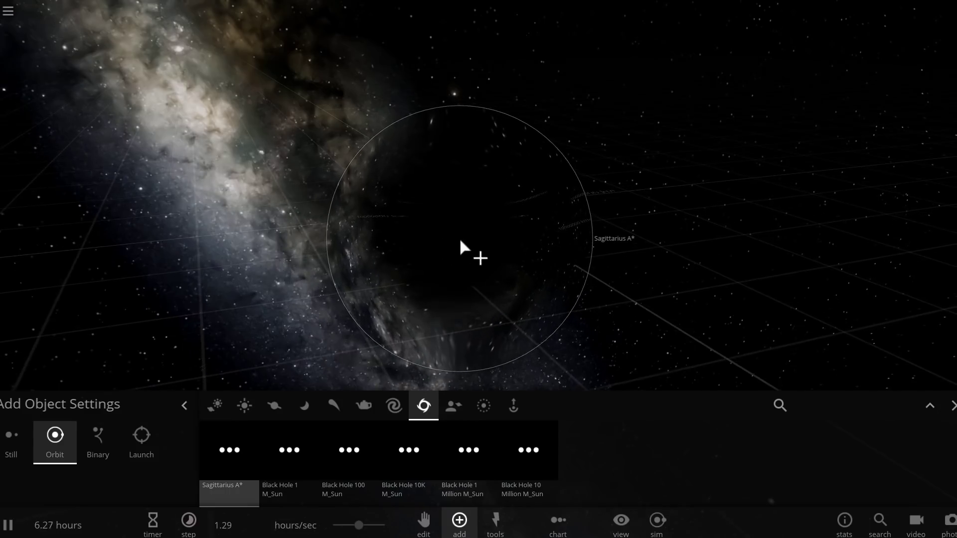
# Switch to Universe Sandbox, place Sagittarius A* in the simulation and orbit around it against the Milky Way
pyautogui.press('Escape')
pyautogui.moveTo(782, 233); pyautogui.dragTo(692, 254)
pyautogui.moveTo(487, 264); pyautogui.dragTo(548, 279)
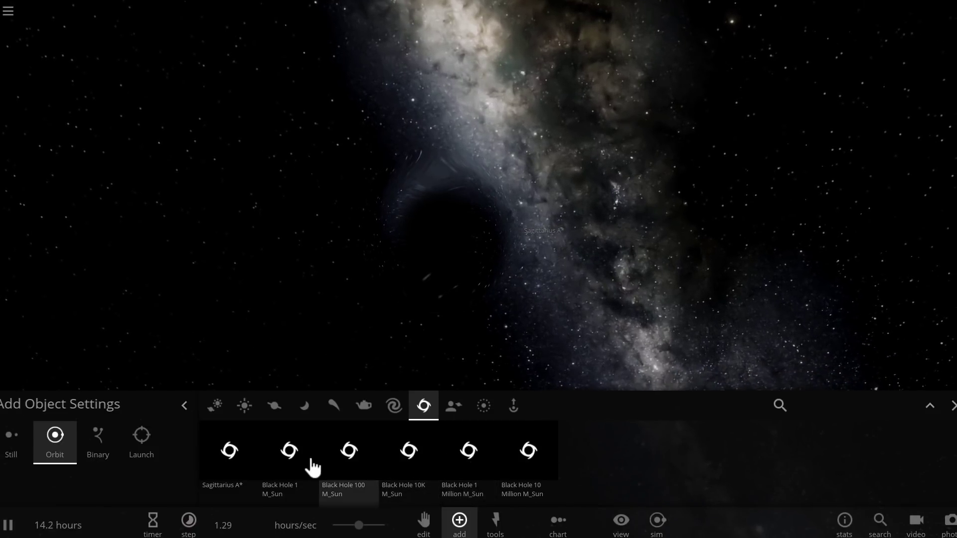
# Scatter about a dozen Black Hole 1 M_Sun objects in wide orbits around Sagittarius A*, out to tens of thousands of AU
pyautogui.moveTo(275, 475)
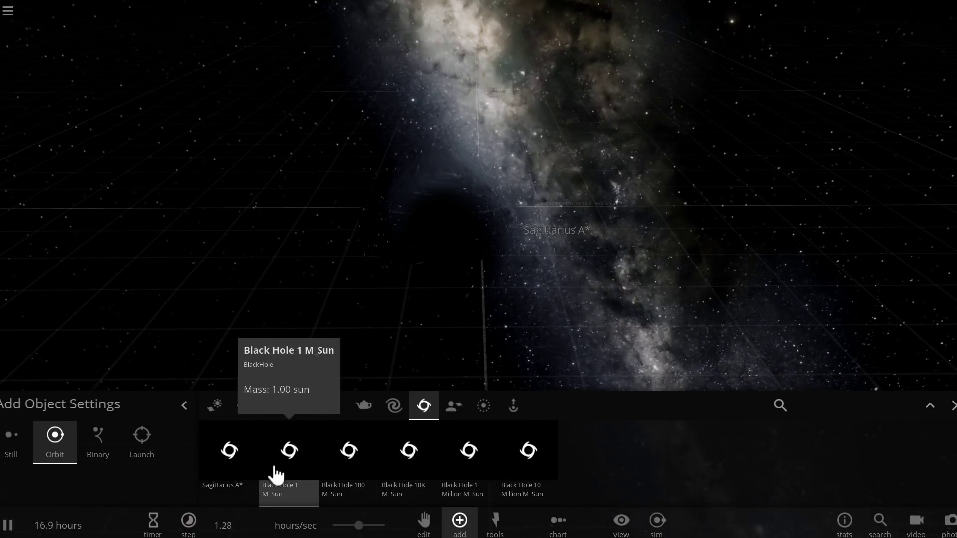
pyautogui.scroll(-5, 578, 282)
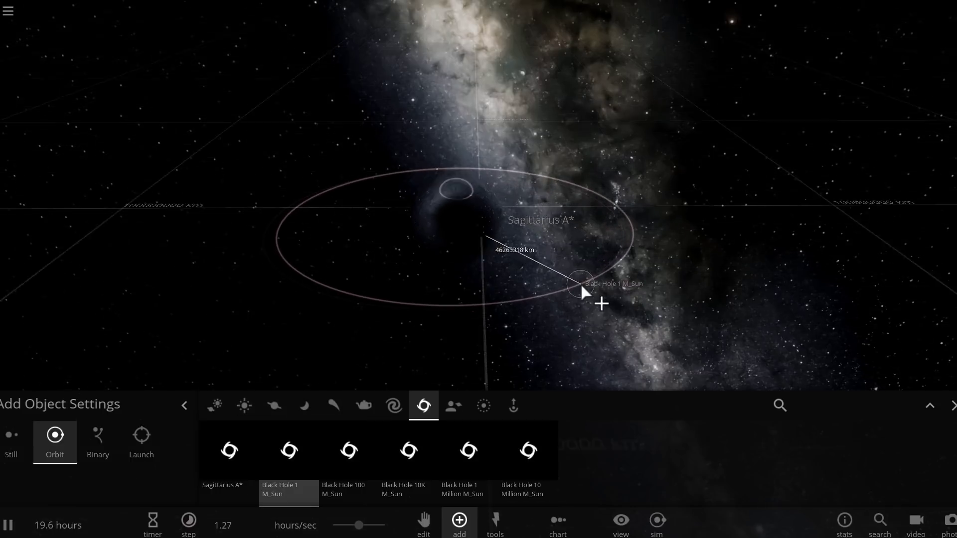
pyautogui.scroll(-8, 474, 307)
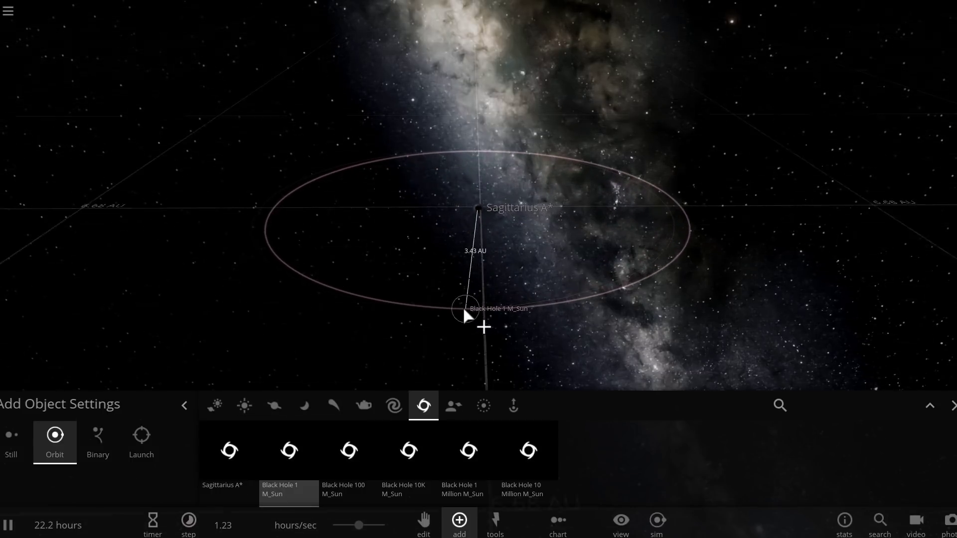
pyautogui.scroll(-5, 463, 306)
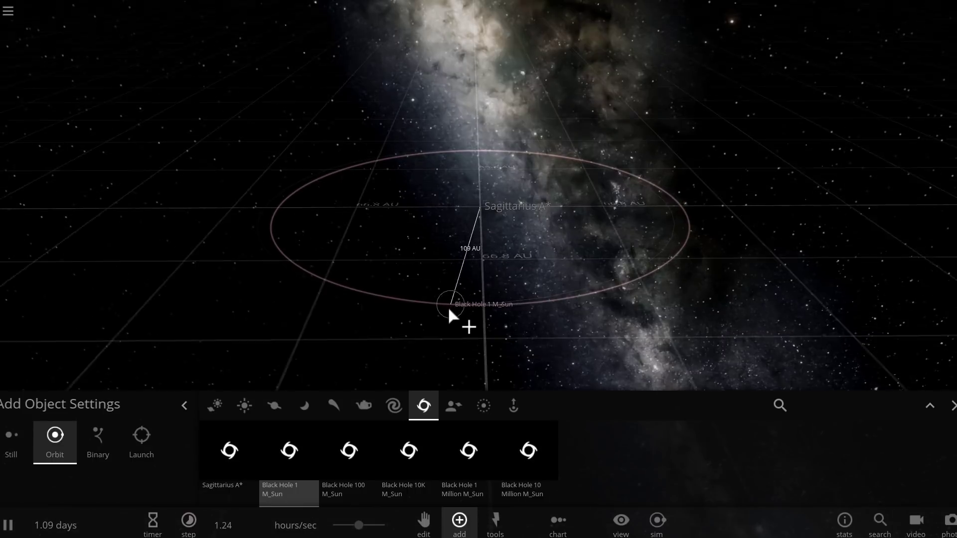
pyautogui.scroll(-5, 449, 310)
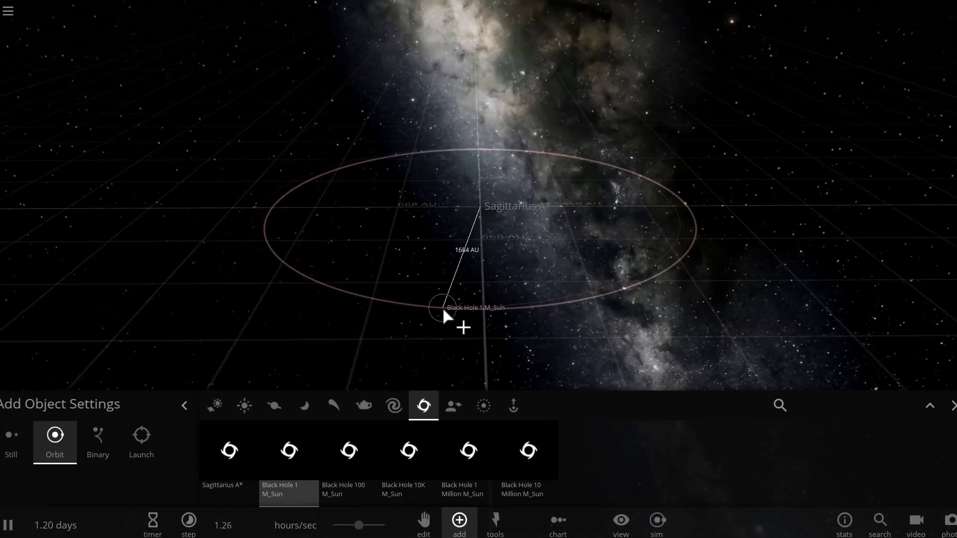
pyautogui.scroll(-5, 443, 310)
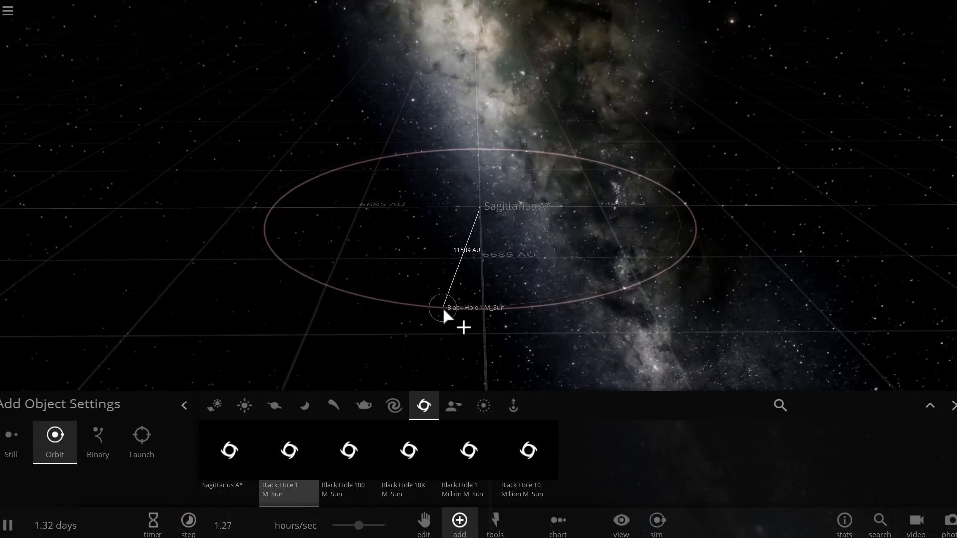
pyautogui.scroll(-5, 440, 307)
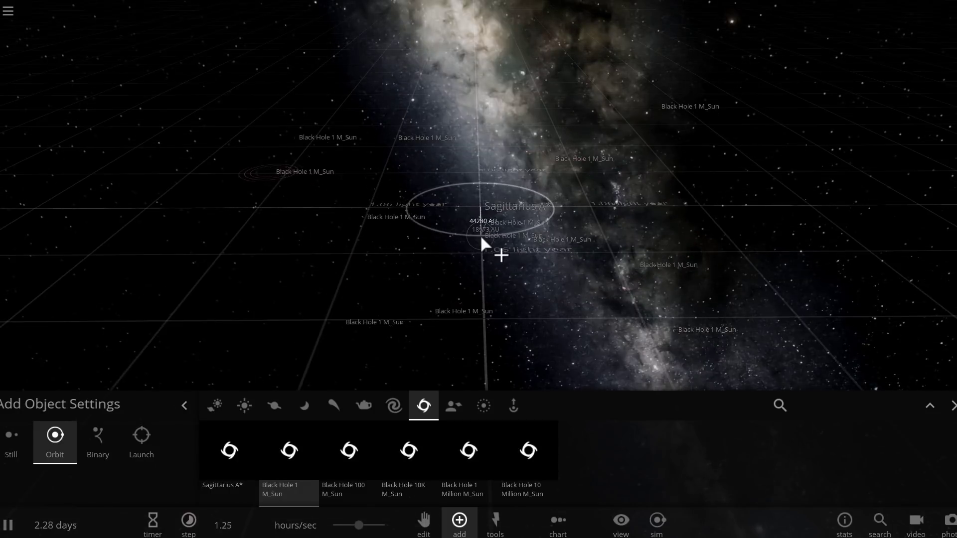
pyautogui.press('Escape')
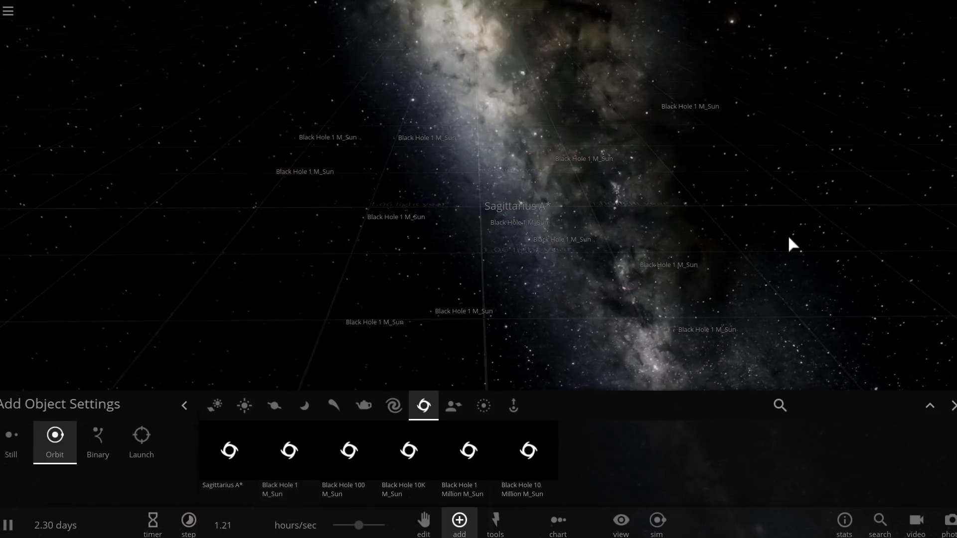
# Speed the simulation up to about 21 days/sec and follow one of the orbiting 1 M_Sun black holes from several angles
pyautogui.moveTo(789, 235); pyautogui.dragTo(755, 230)
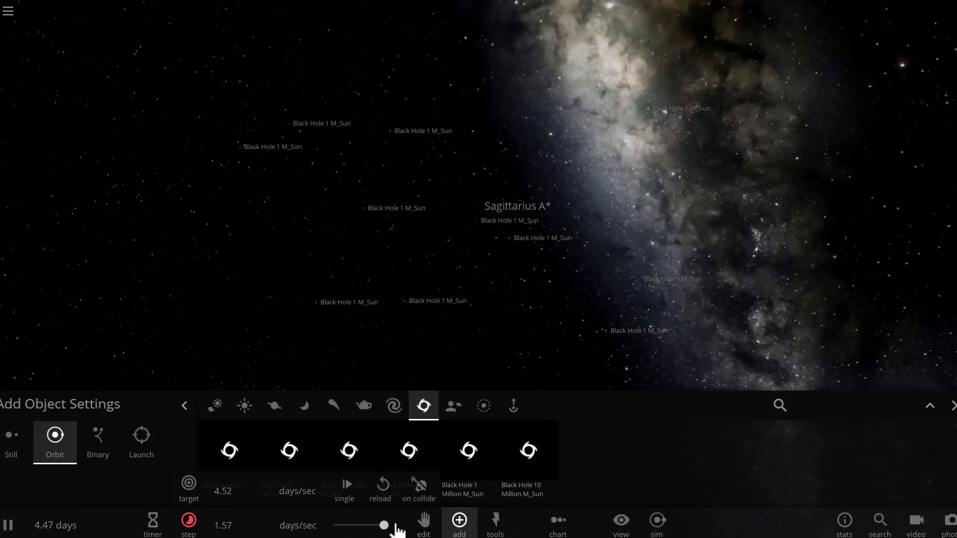
pyautogui.moveTo(468, 327); pyautogui.dragTo(600, 289)
pyautogui.click(516, 220)
pyautogui.moveTo(547, 248); pyautogui.dragTo(597, 249)
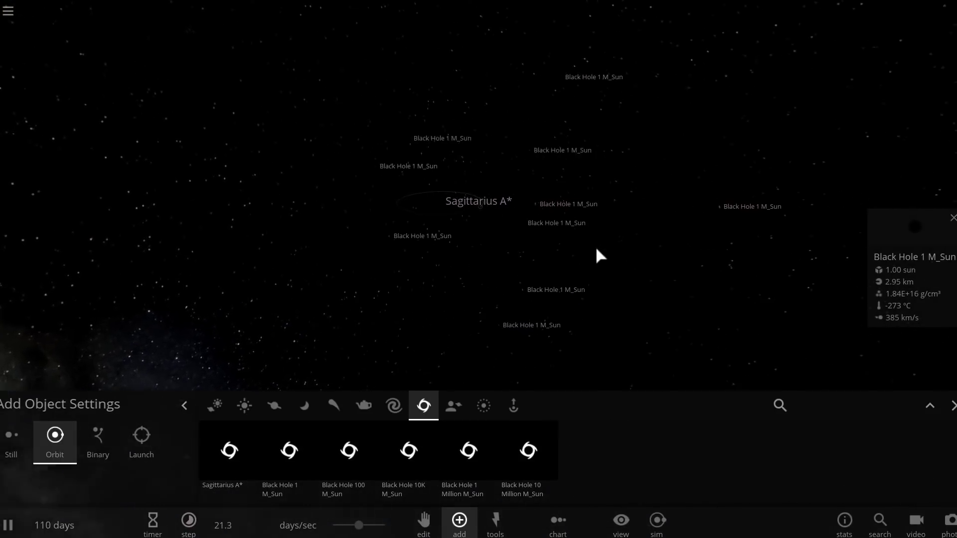
pyautogui.moveTo(596, 249); pyautogui.dragTo(627, 247, button='right')
pyautogui.moveTo(531, 236); pyautogui.dragTo(435, 237, button='right')
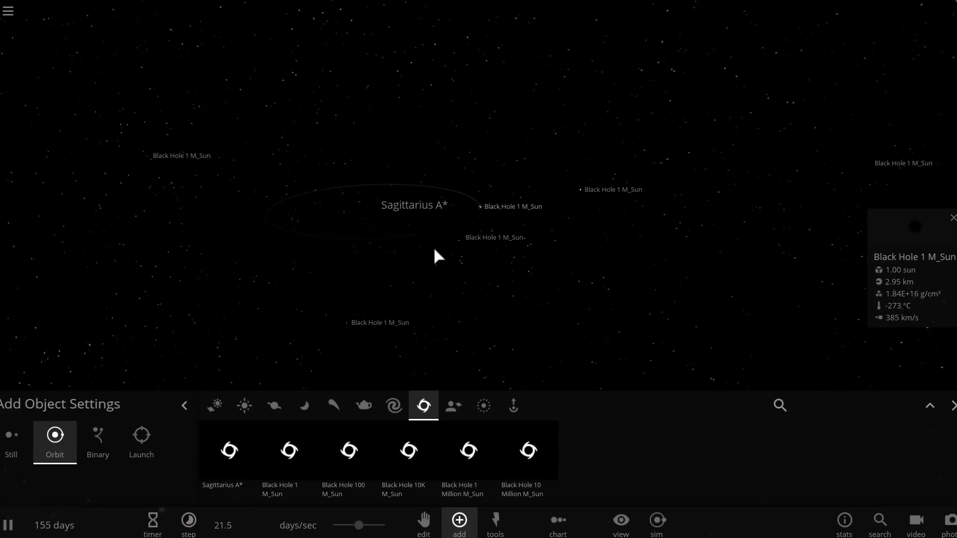
# Select Sagittarius A* and examine it up close and from afar with the small black holes orbiting around it
pyautogui.click(367, 209)
pyautogui.moveTo(495, 278); pyautogui.dragTo(744, 258, button='right')
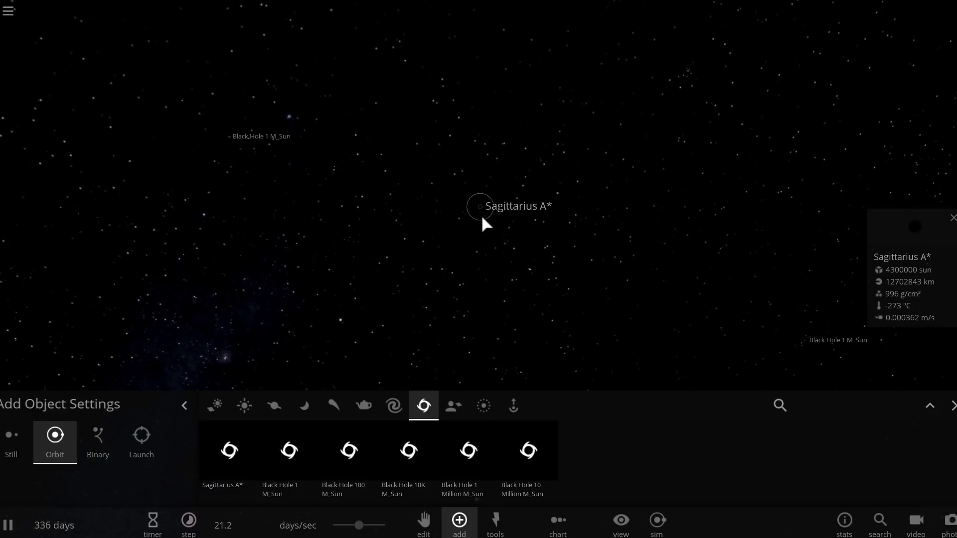
pyautogui.scroll(5, 481, 215)
pyautogui.scroll(-5, 467, 234)
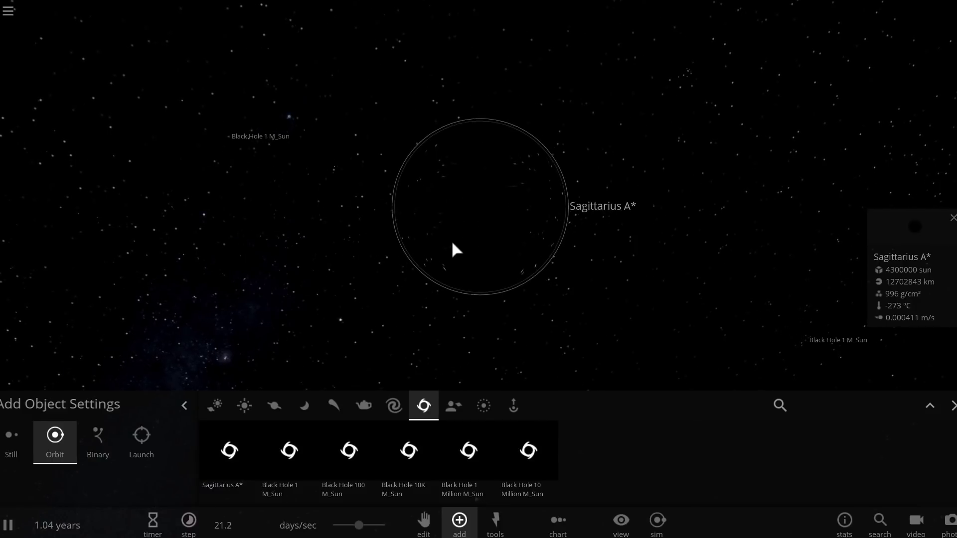
pyautogui.scroll(-3, 436, 244)
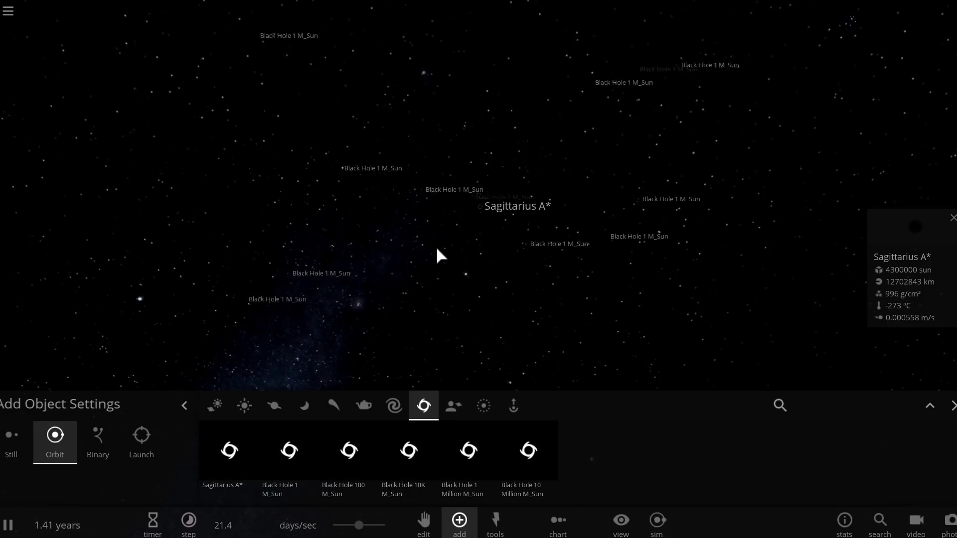
pyautogui.moveTo(437, 249); pyautogui.dragTo(508, 278, button='right')
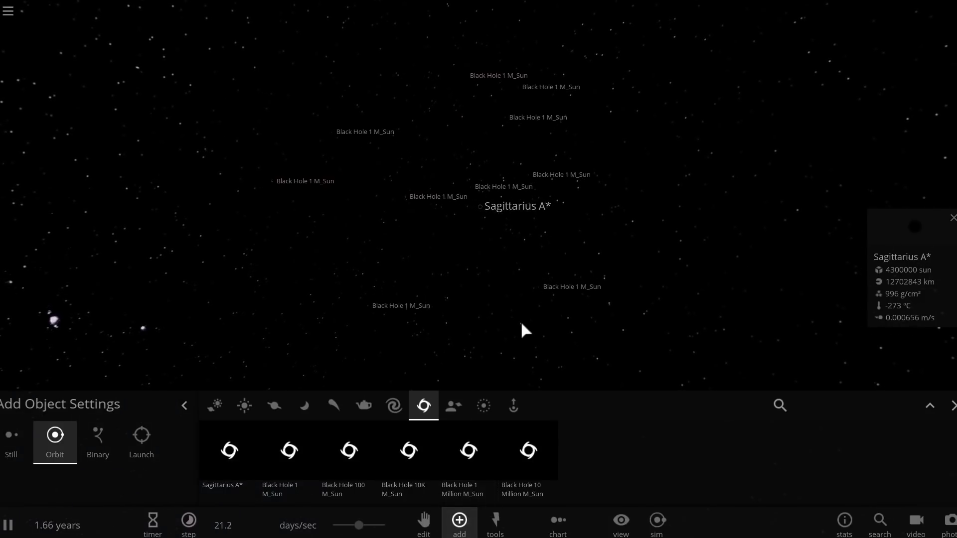
pyautogui.moveTo(421, 331); pyautogui.dragTo(298, 333, button='right')
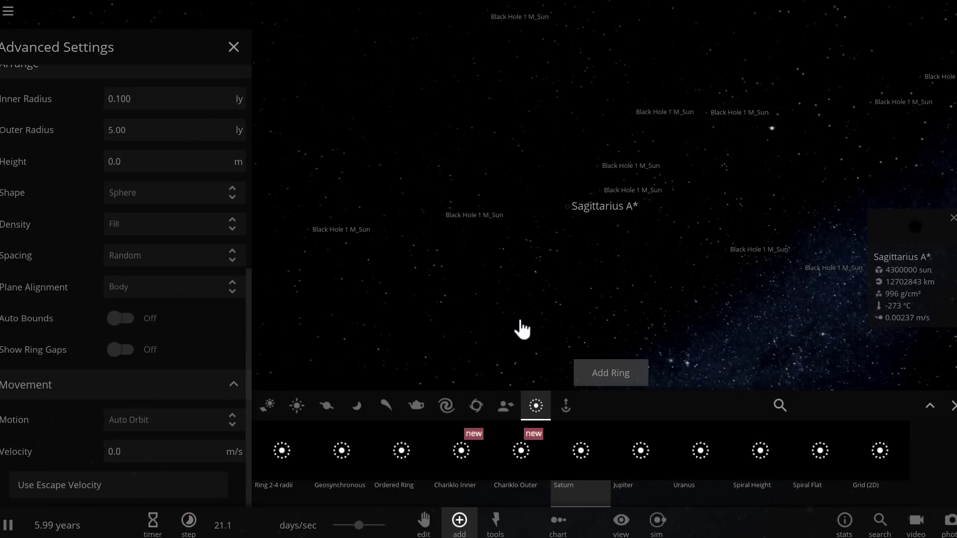
# Surround Sagittarius A* with a randomly spaced spherical swarm of moons, inner radius 0.100 ly and outer radius 5.00 ly, and finish adding objects
pyautogui.click(513, 329)
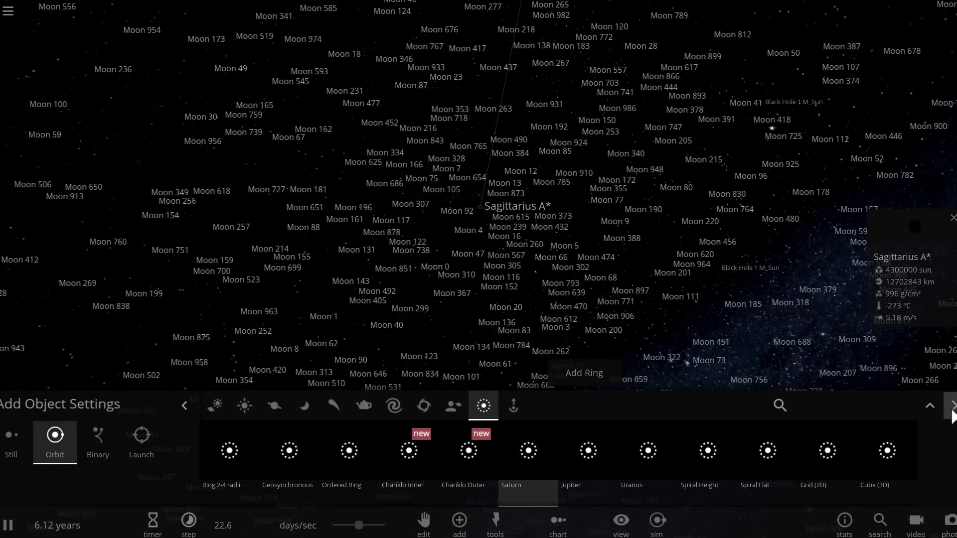
pyautogui.click(952, 410)
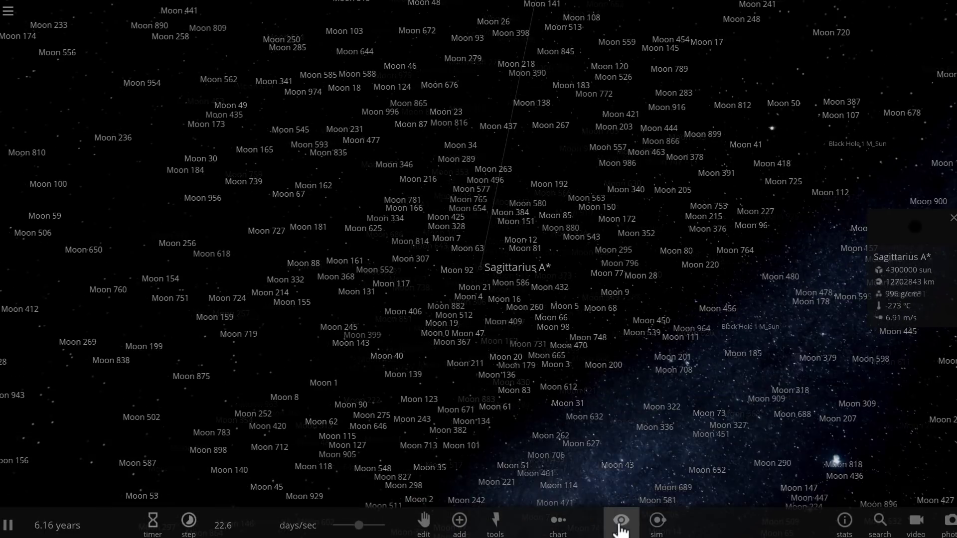
# Show the display options, orbit around the swarm surrounding Sagittarius A* and inspect the properties of Moon 536
pyautogui.click(621, 527)
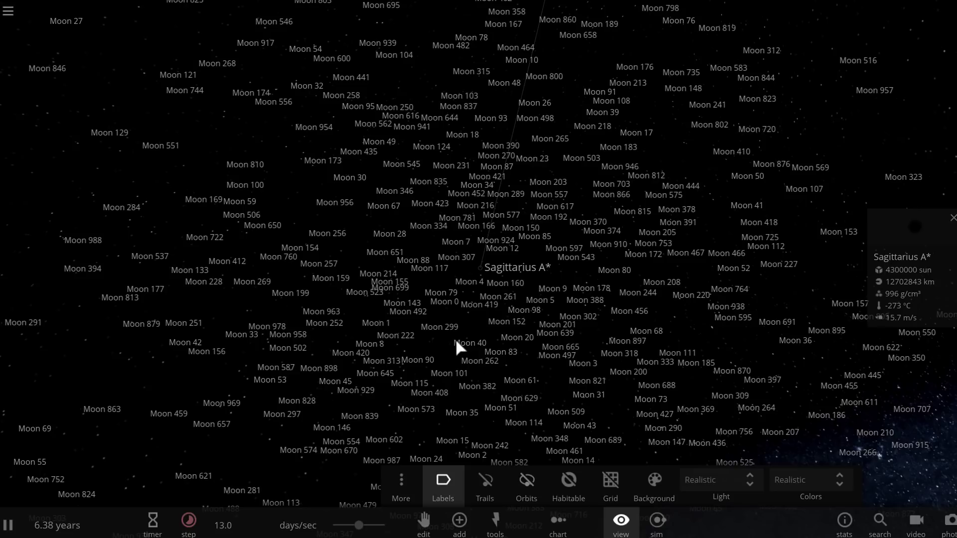
pyautogui.moveTo(418, 325); pyautogui.dragTo(380, 306)
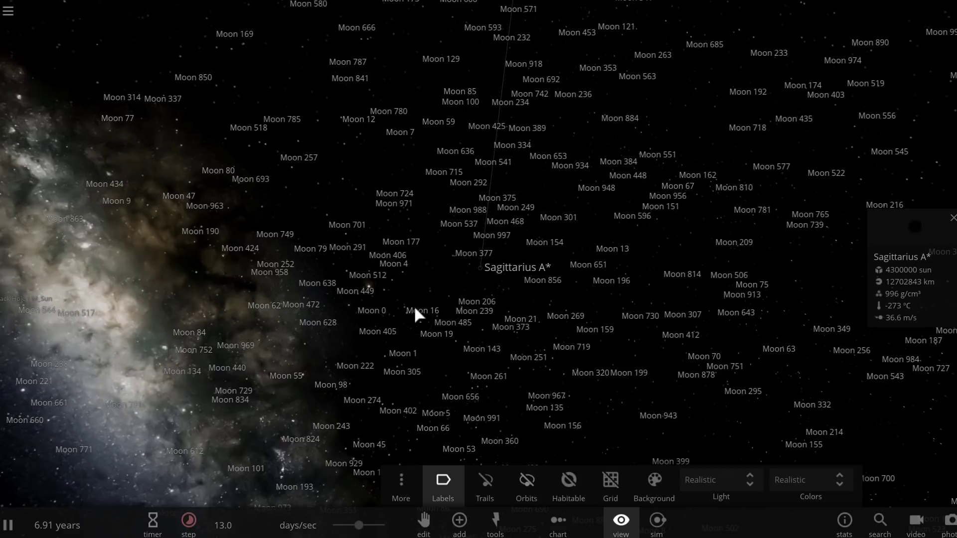
pyautogui.moveTo(478, 301); pyautogui.dragTo(442, 315)
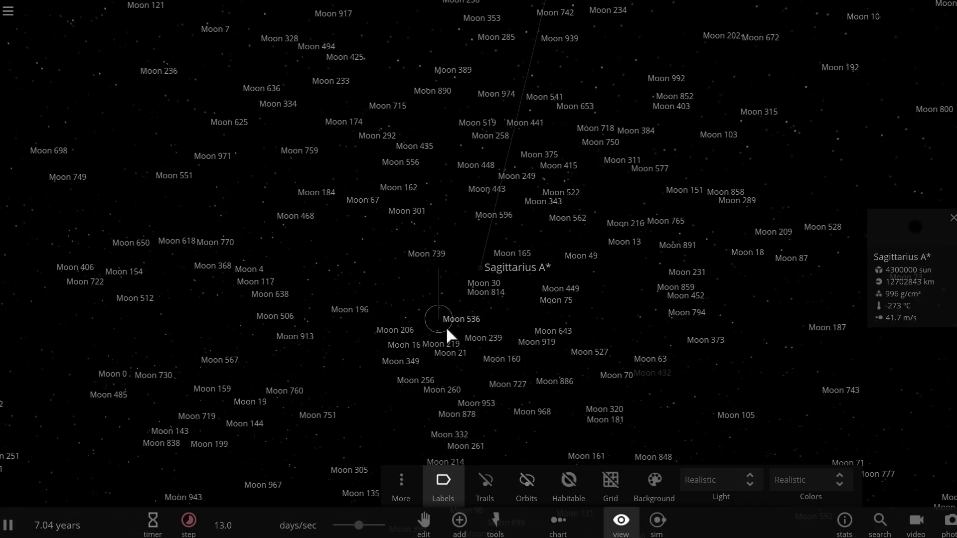
pyautogui.click(454, 326)
pyautogui.moveTo(503, 328); pyautogui.dragTo(628, 340)
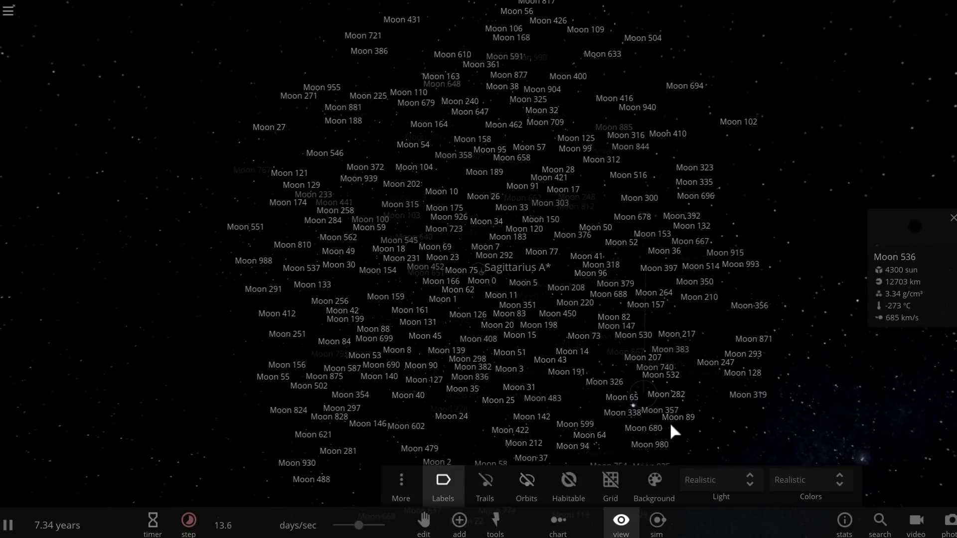
# Hide the display options and move in closer to the swarm of moons around Sagittarius A*
pyautogui.click(623, 518)
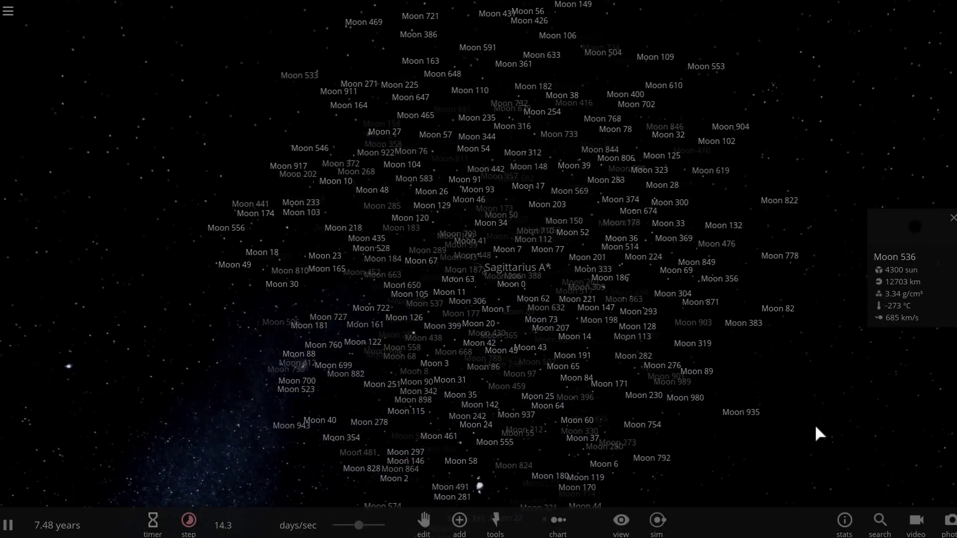
pyautogui.scroll(3, 687, 369)
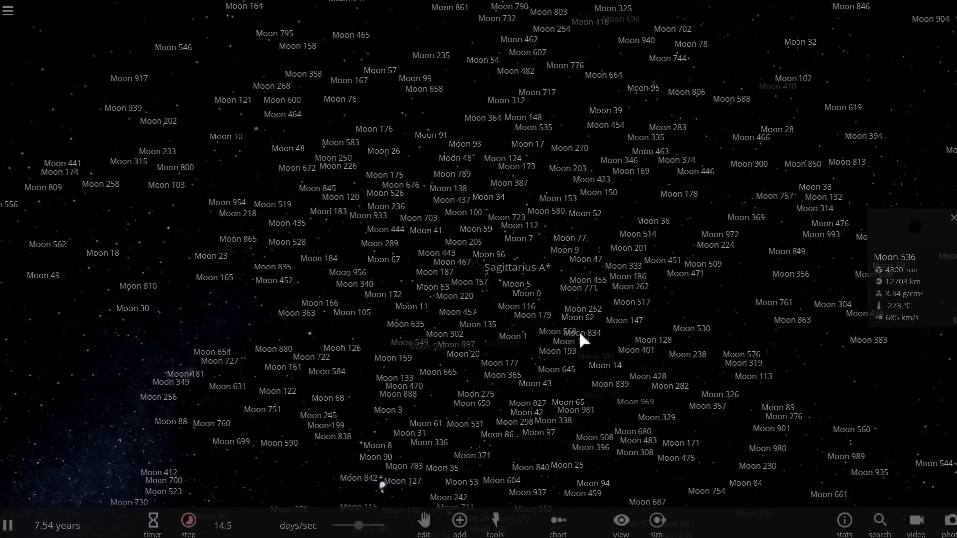
pyautogui.scroll(2, 579, 322)
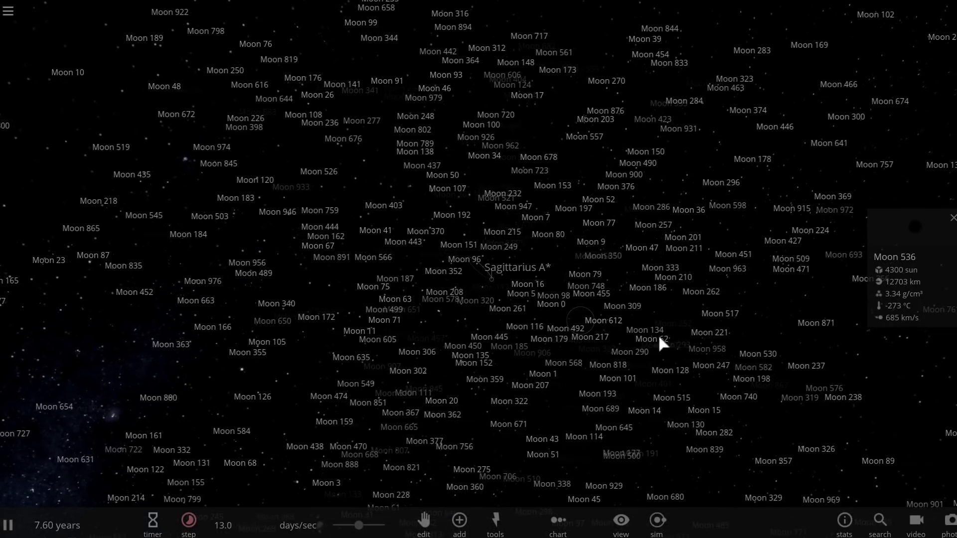
# Turn the object labels off to view the swarm against the Milky Way, and turn them back on
pyautogui.click(632, 530)
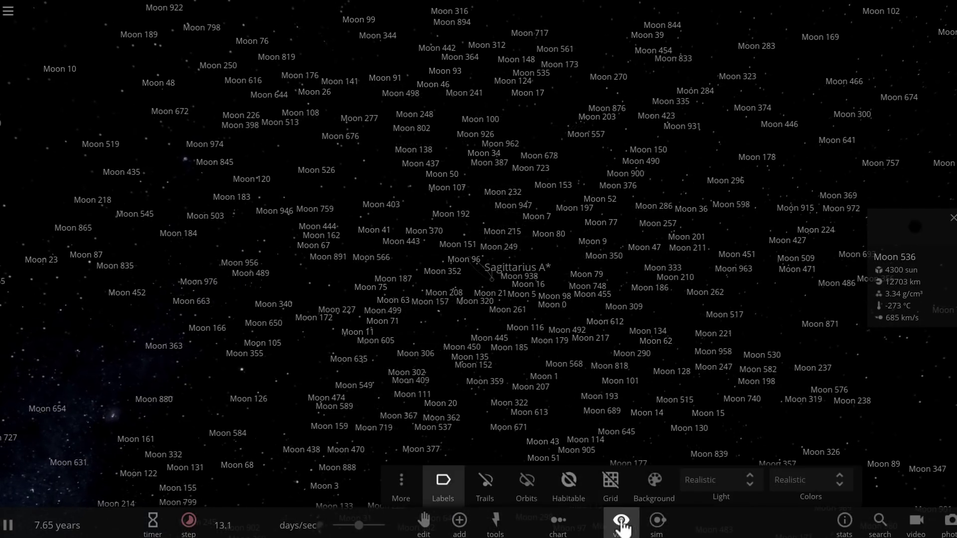
pyautogui.click(444, 493)
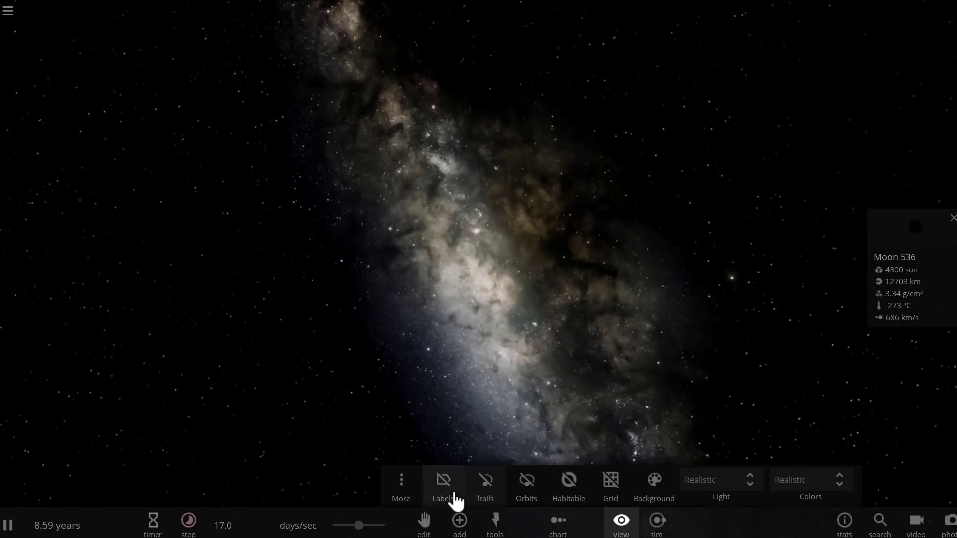
pyautogui.click(451, 496)
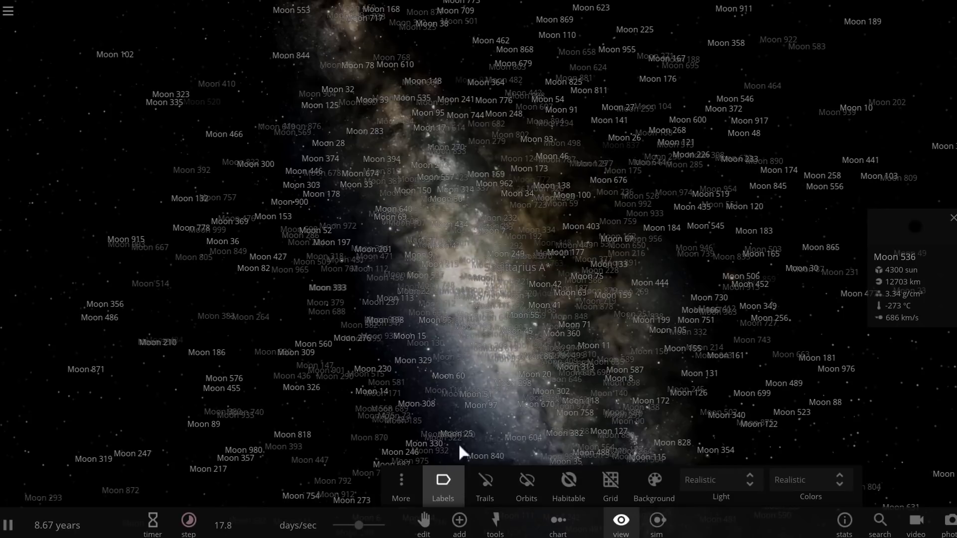
pyautogui.click(621, 528)
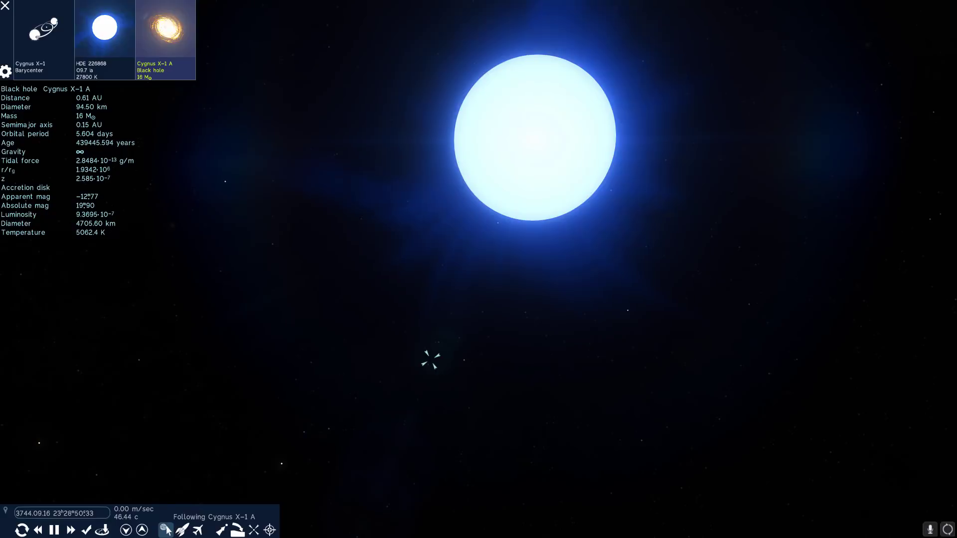
# Switch back to SpaceEngine, find Sgr A* and travel to it
pyautogui.click(545, 371)
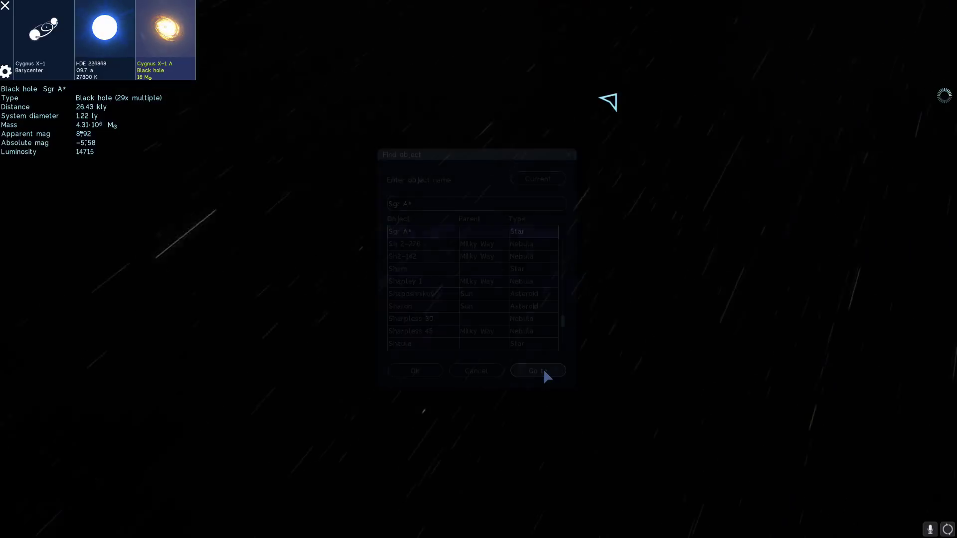